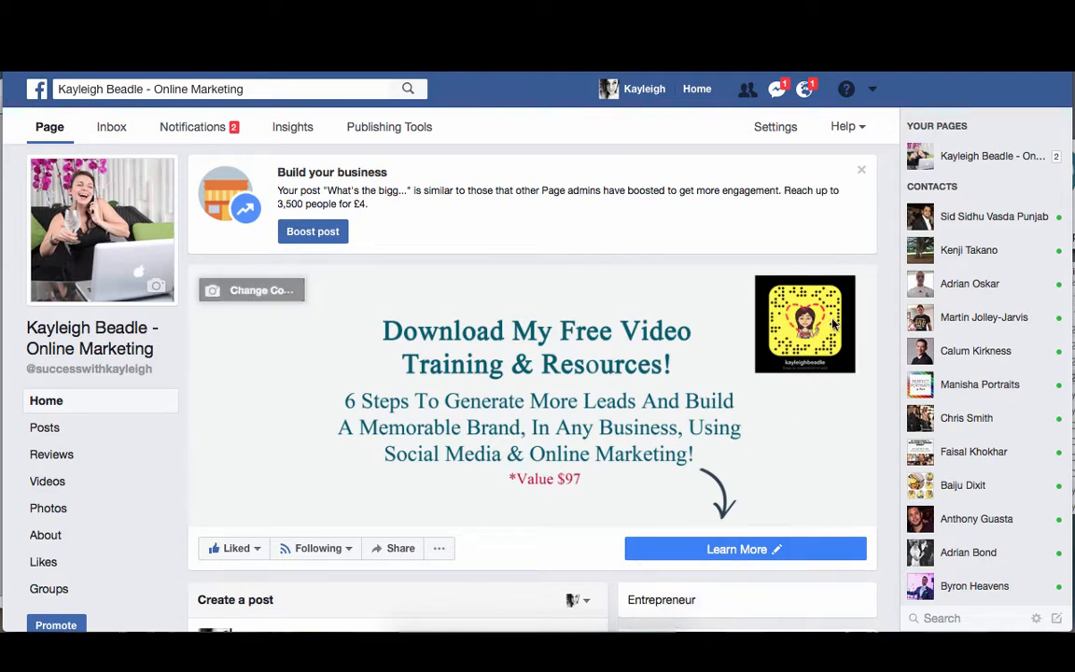
# Look through the business page's cover banner, page tips, pinned video post and its boost option.
pyautogui.scroll(-2, 881, 365)
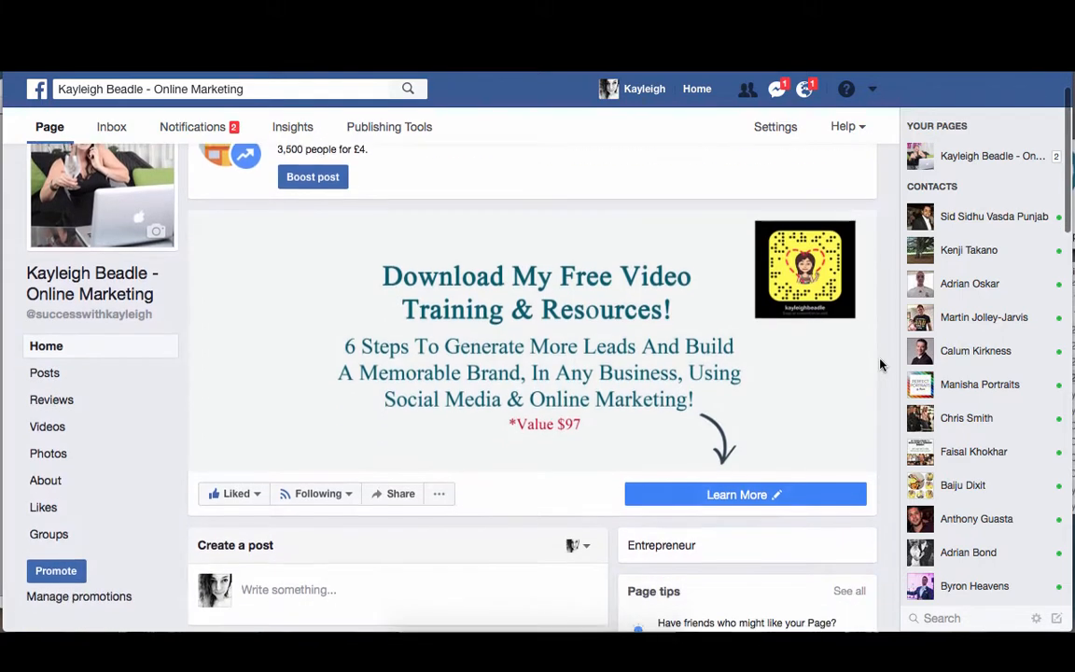
pyautogui.scroll(-3, 881, 364)
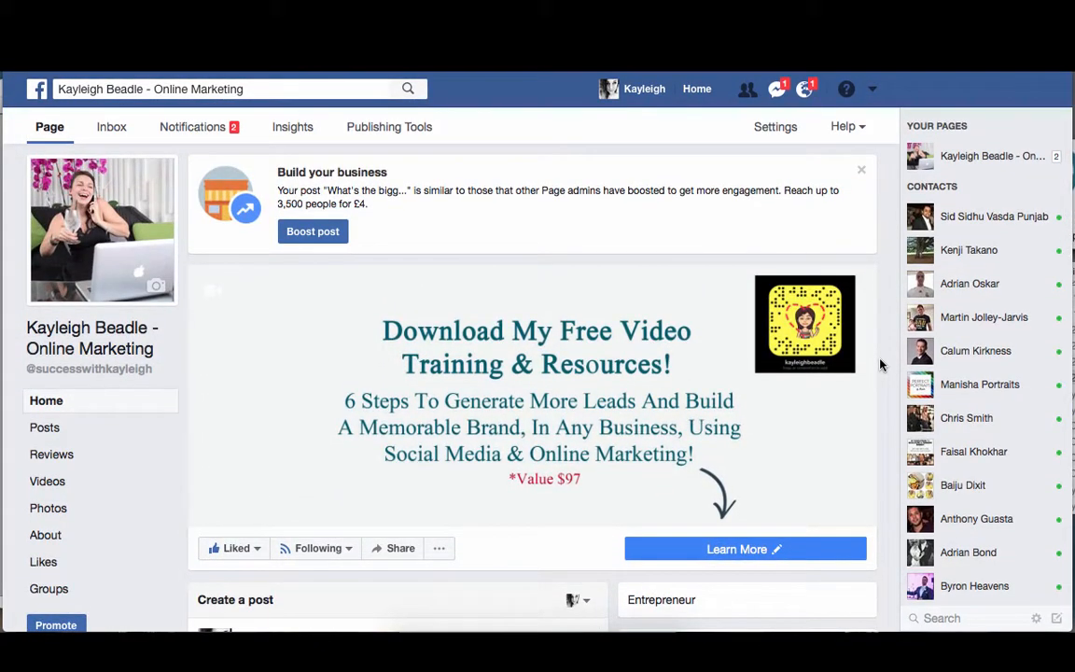
pyautogui.scroll(-5, 881, 365)
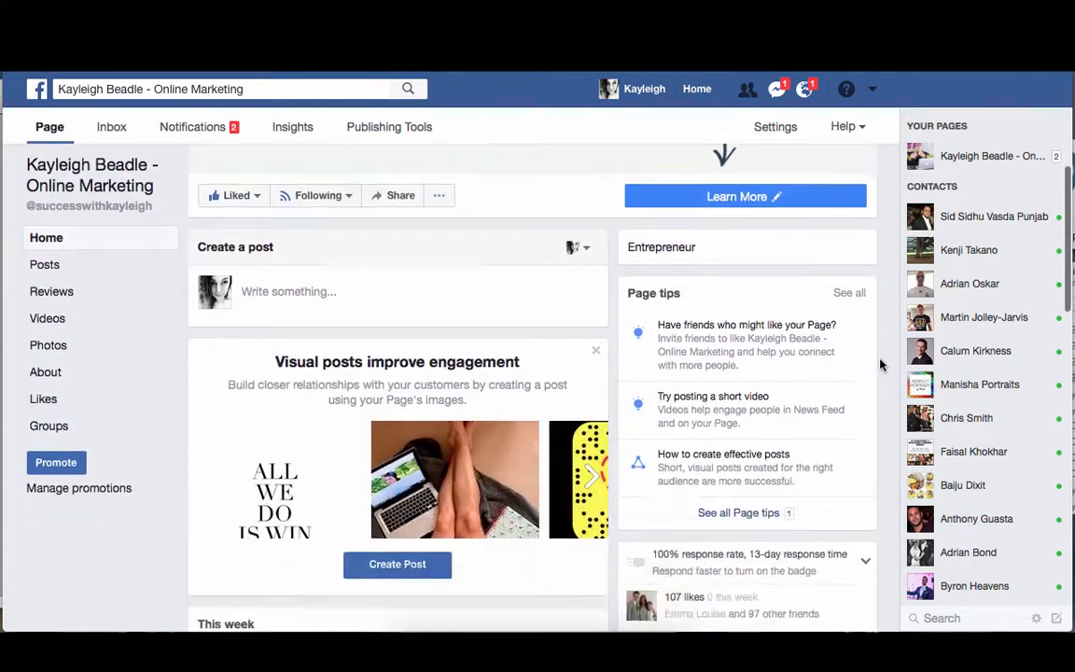
pyautogui.scroll(-10, 881, 365)
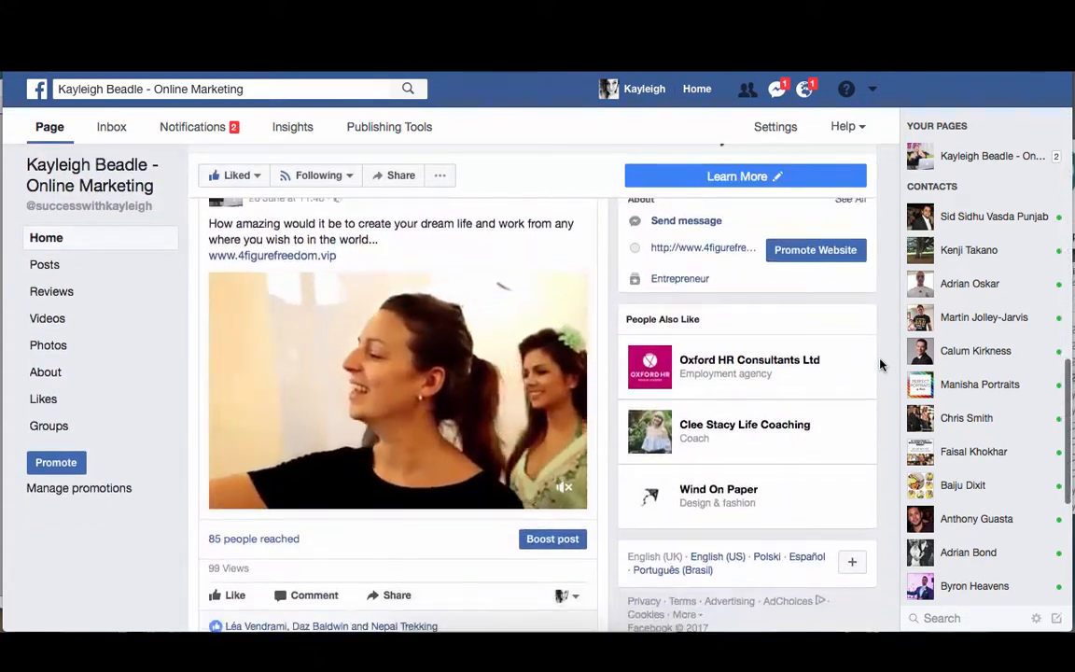
pyautogui.scroll(1, 881, 365)
pyautogui.scroll(-1, 526, 561)
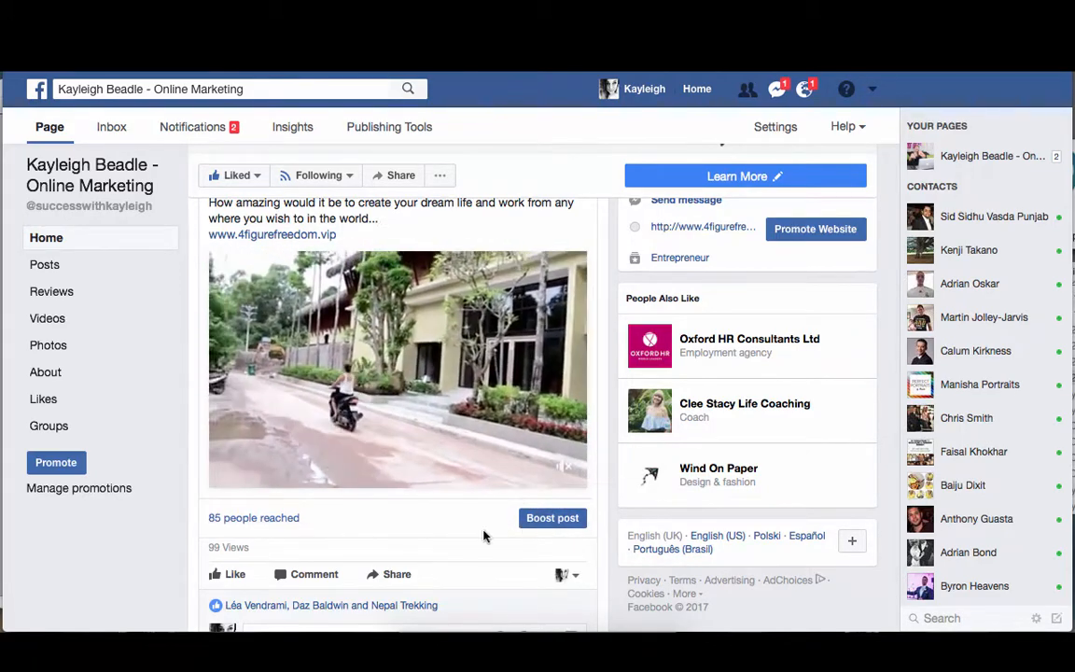
pyautogui.scroll(-1, 559, 565)
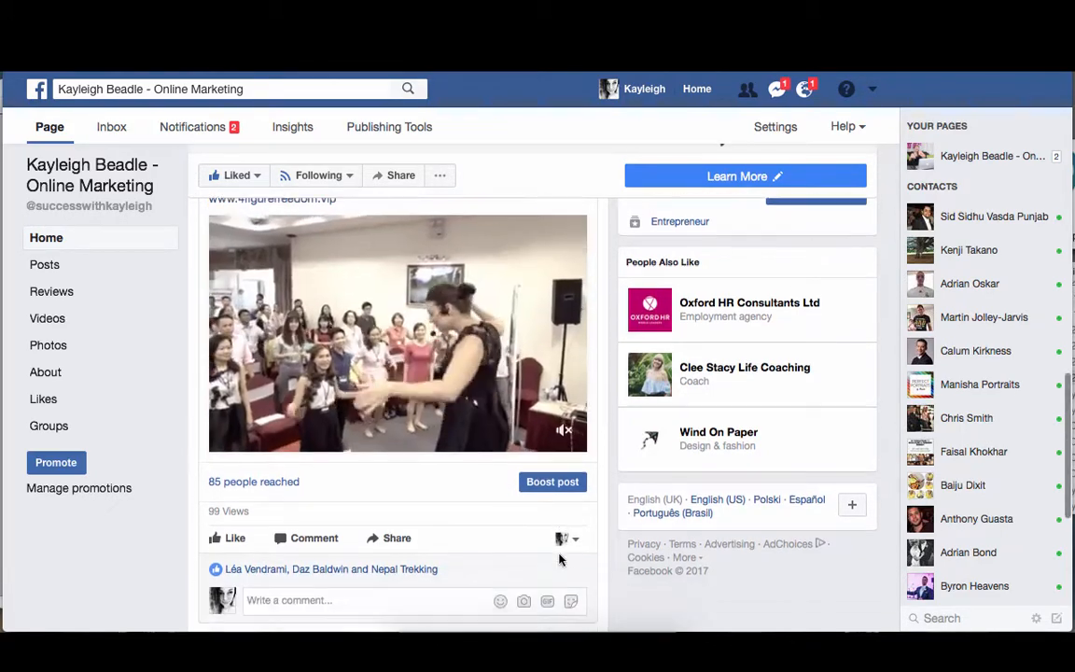
pyautogui.scroll(-6, 559, 559)
pyautogui.scroll(6, 559, 549)
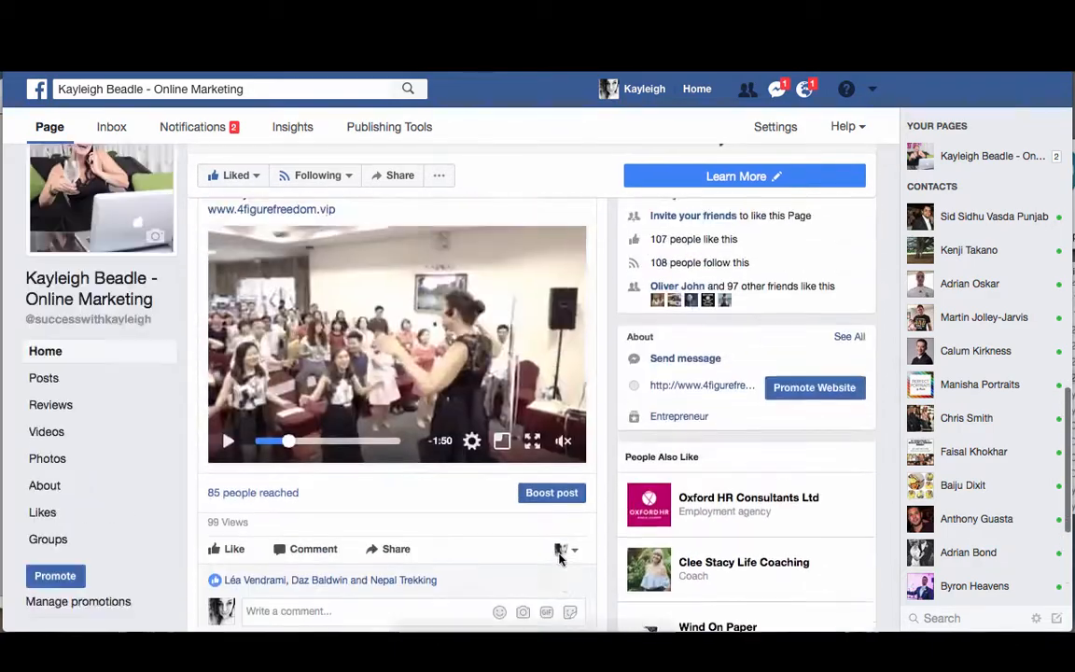
pyautogui.scroll(5, 560, 555)
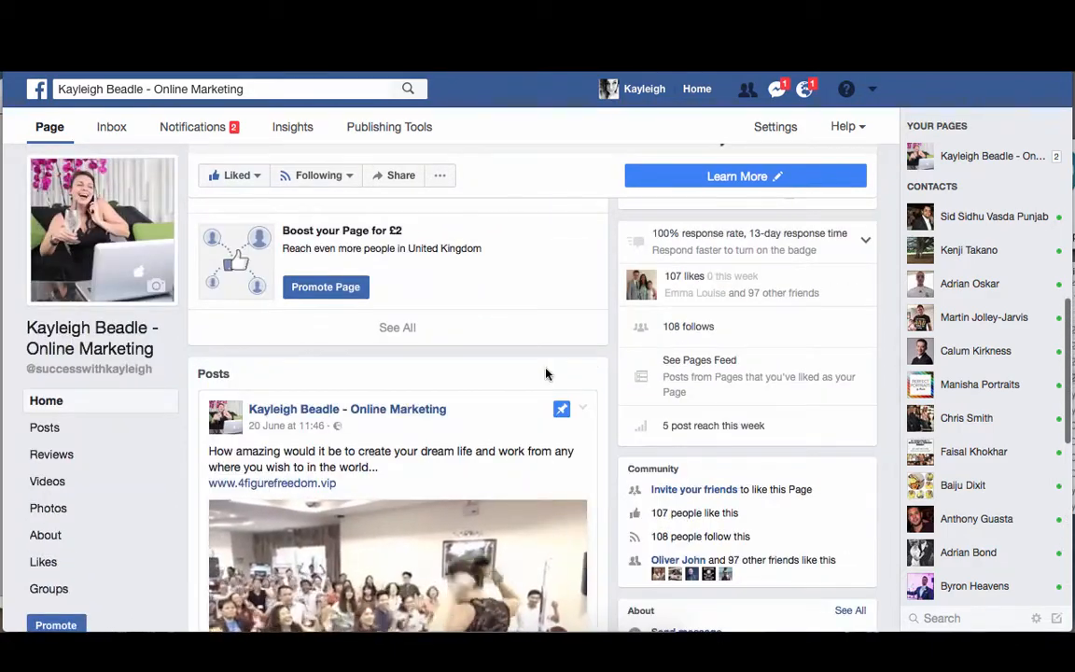
pyautogui.scroll(8, 547, 374)
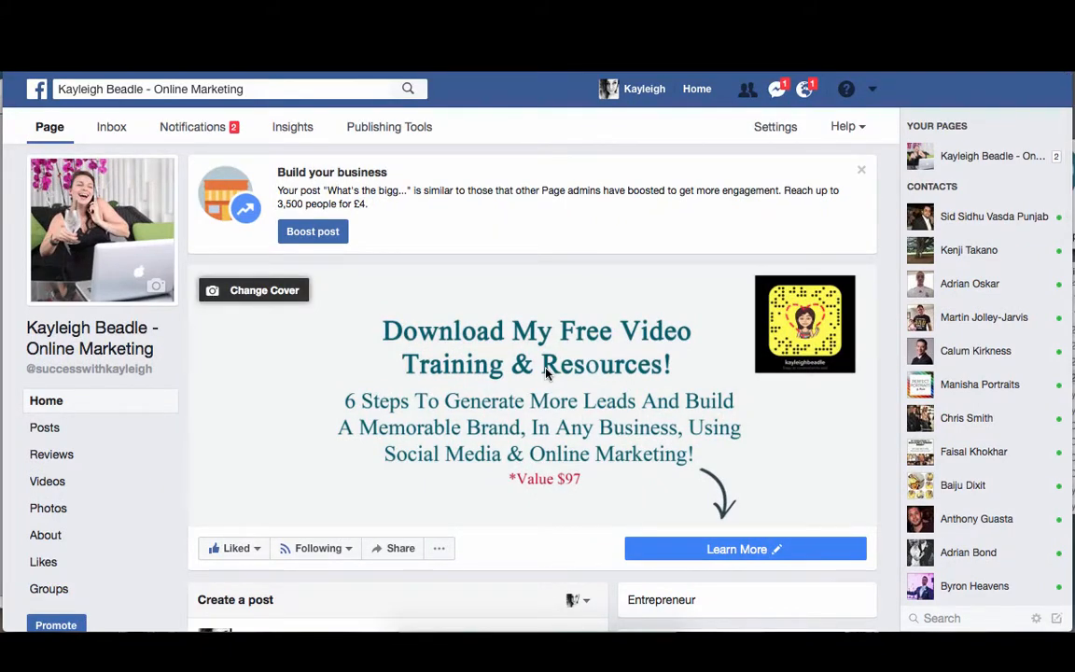
# Log out of the current account and log in to the second recent account with its account password.
pyautogui.click(872, 88)
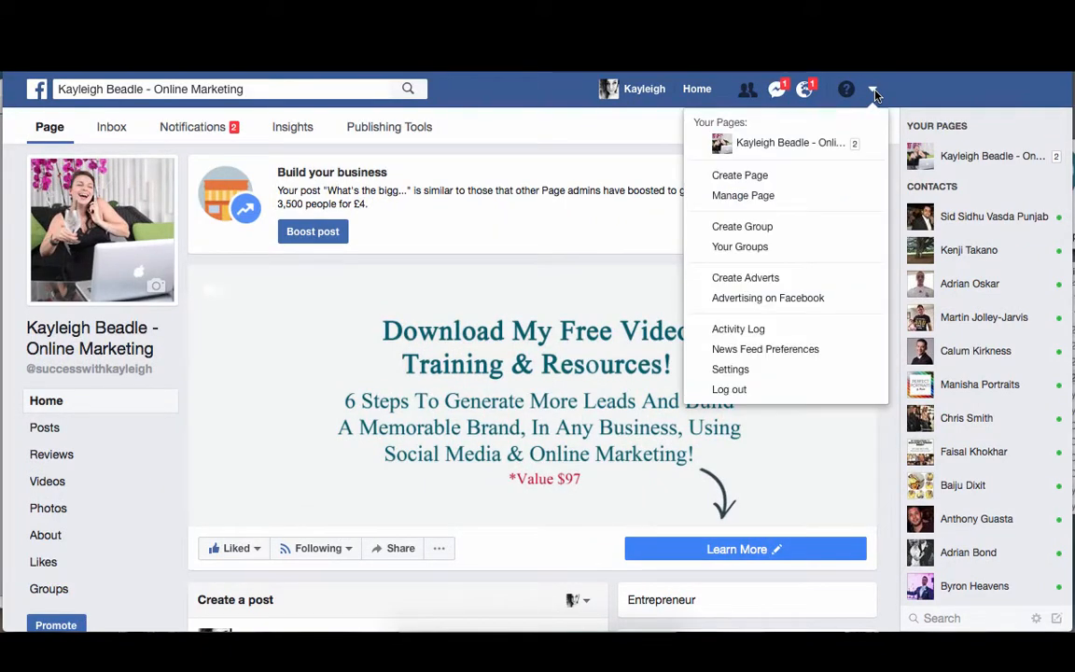
pyautogui.click(737, 390)
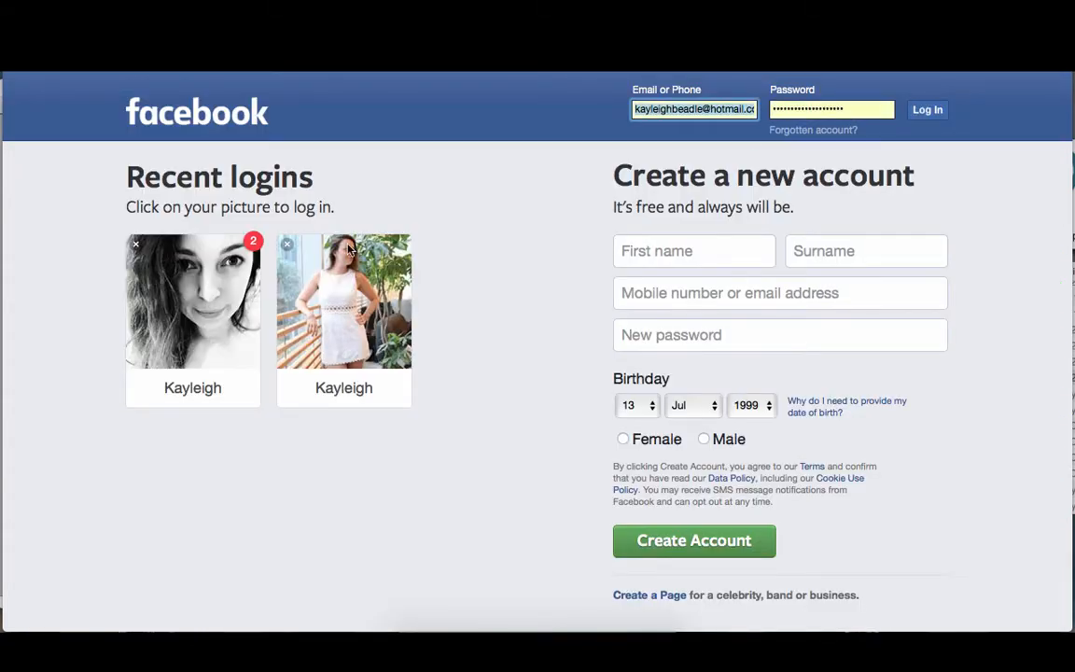
pyautogui.click(354, 305)
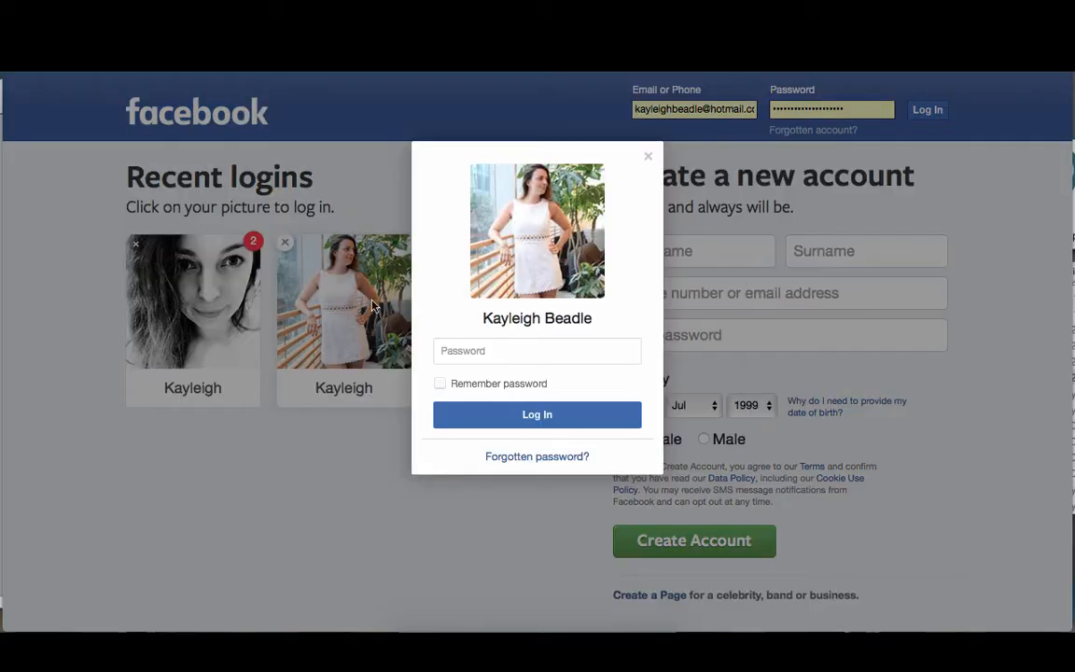
pyautogui.click(488, 352)
pyautogui.click(534, 420)
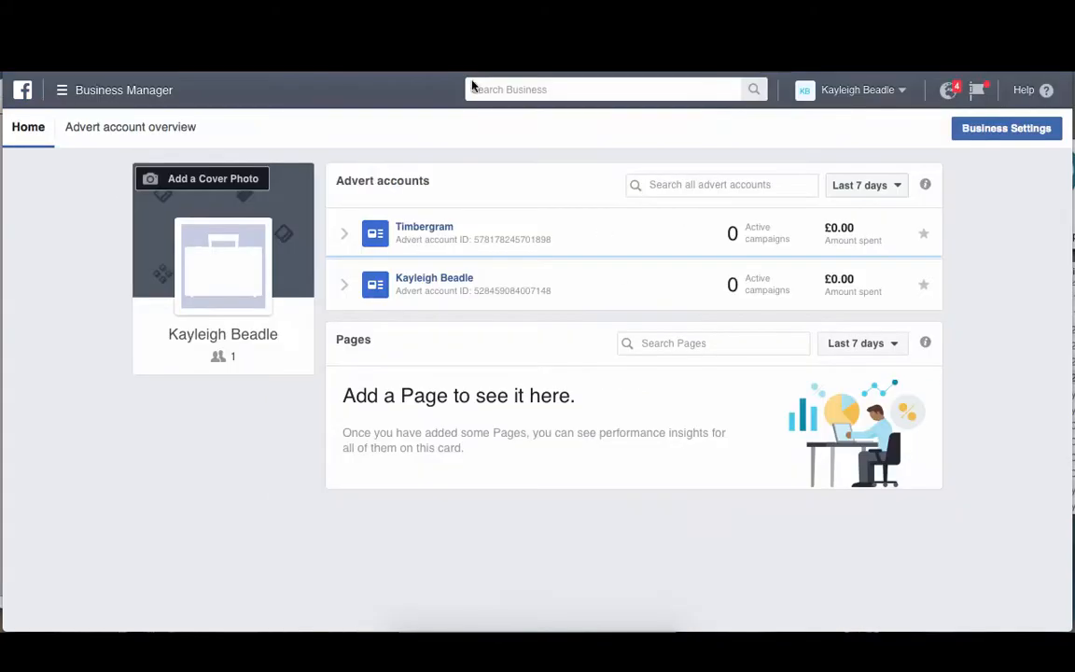
# Load Business Manager at business.facebook.com and open the advert account listed below Timbergram.
pyautogui.click(429, 67)
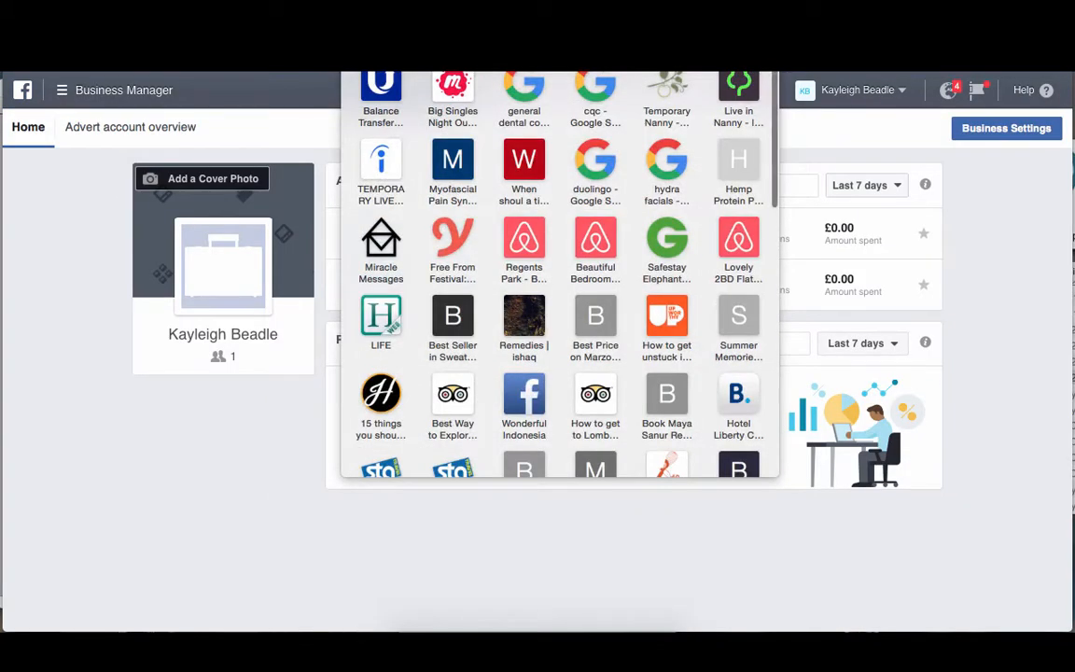
pyautogui.write('bus')
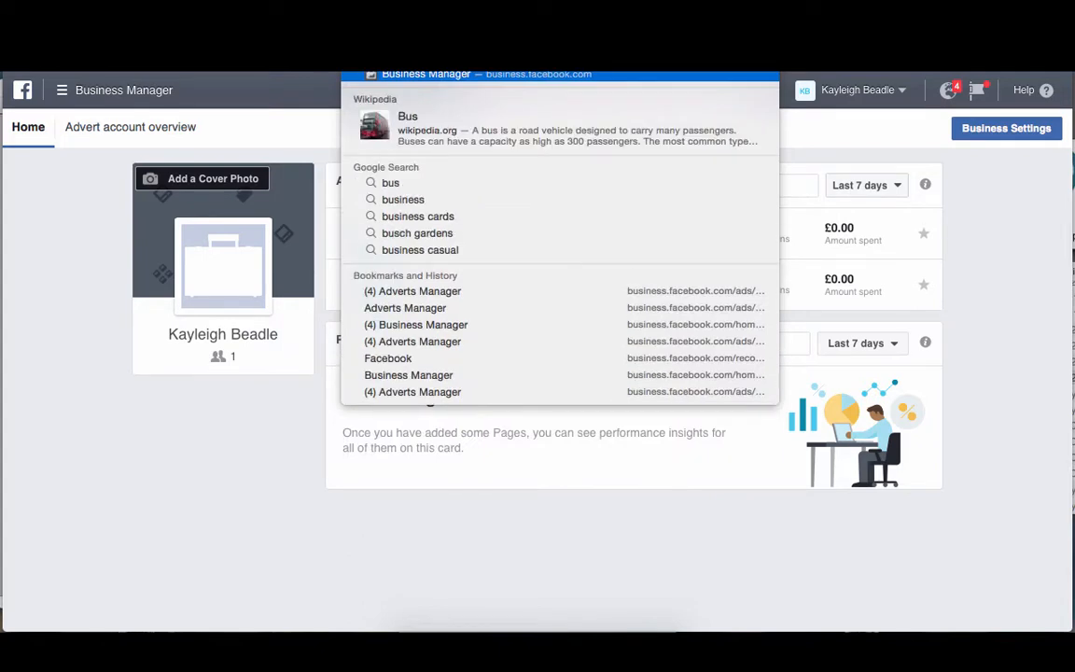
pyautogui.press('Return')
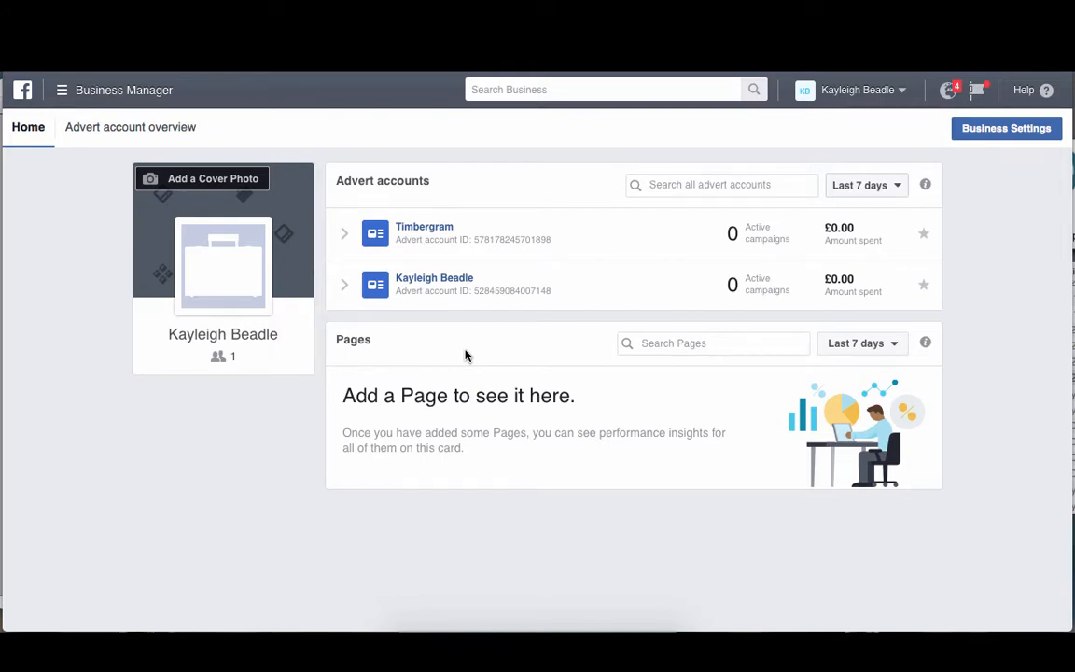
pyautogui.click(410, 283)
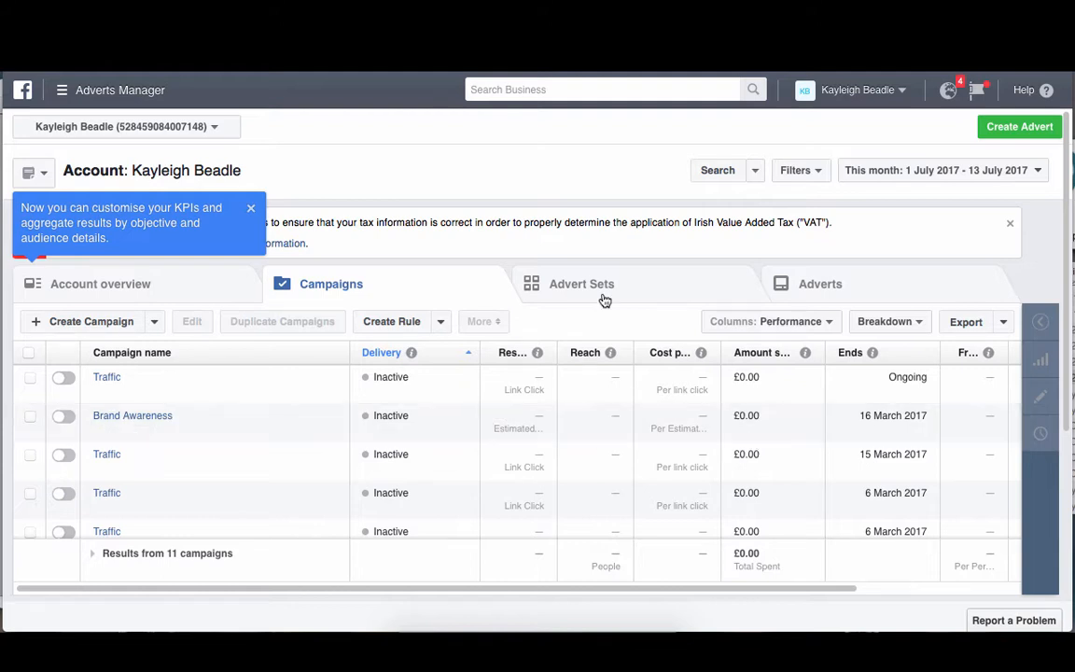
# Start a new advert with the Brand Awareness objective and continue to the advert set settings.
pyautogui.click(1010, 128)
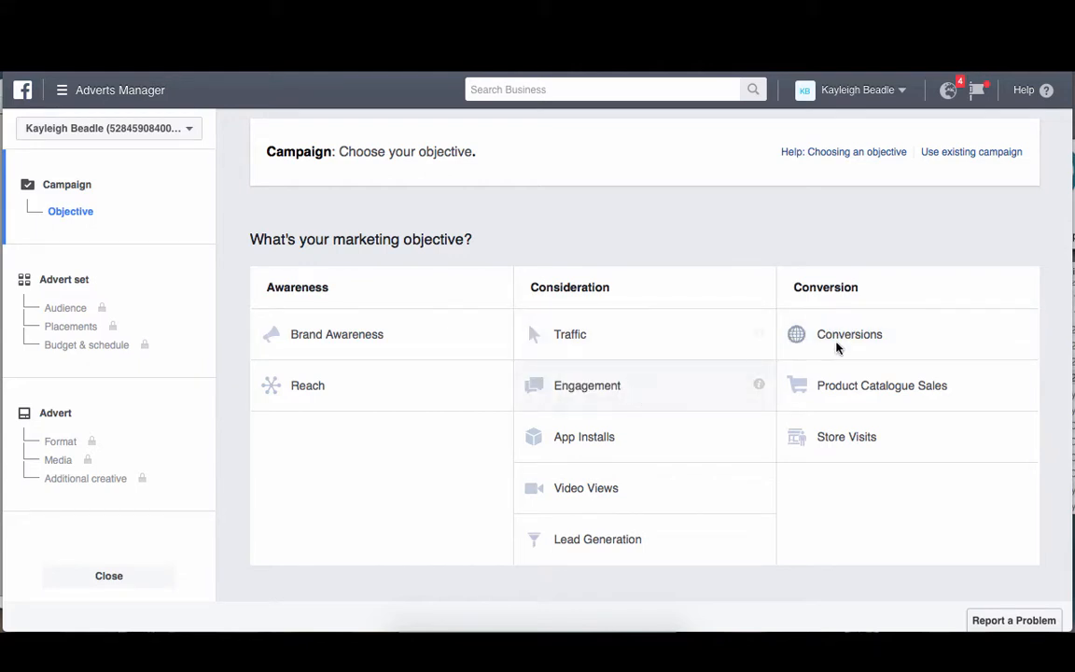
pyautogui.click(353, 339)
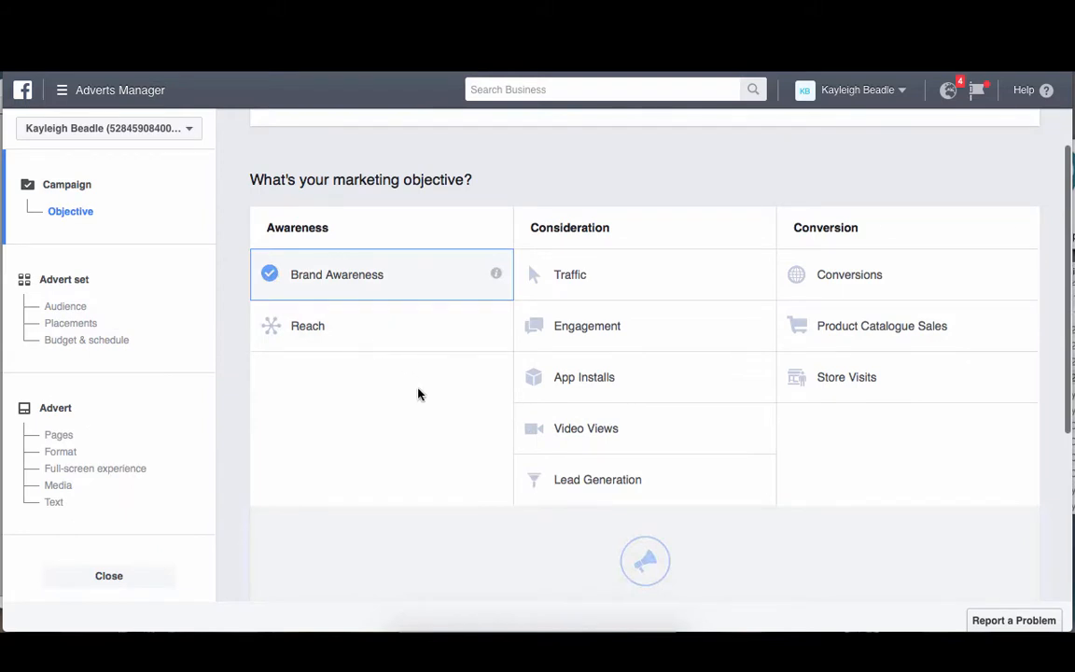
pyautogui.click(643, 482)
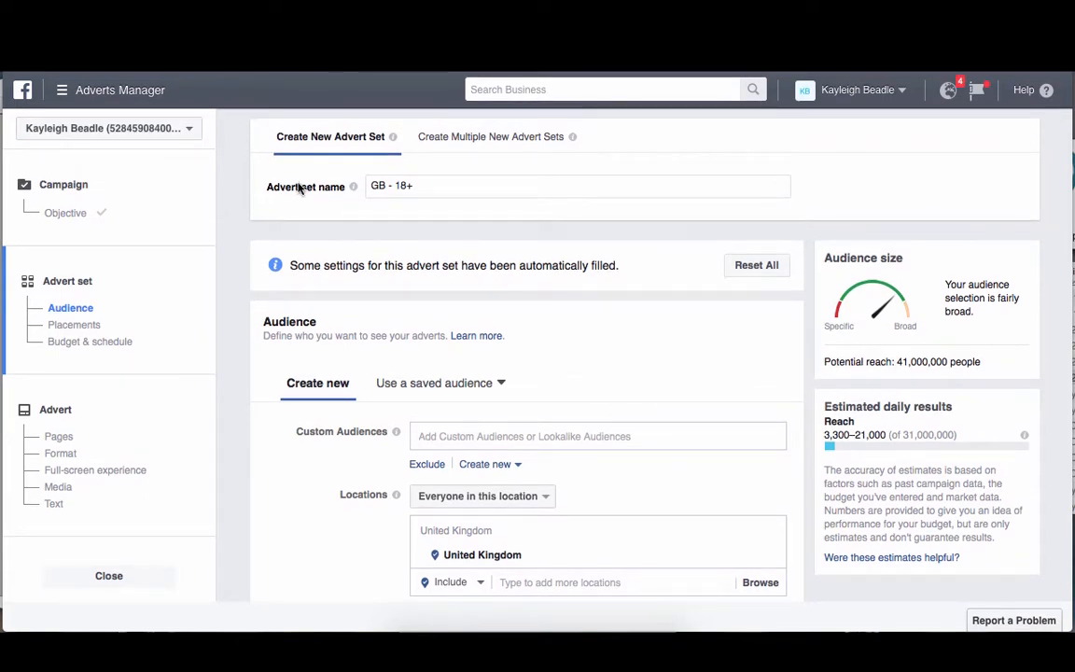
# Name the advert set "Tester".
pyautogui.tripleClick(421, 190)
pyautogui.write('Tester')
pyautogui.scroll(-2, 576, 352)
pyautogui.scroll(2, 575, 352)
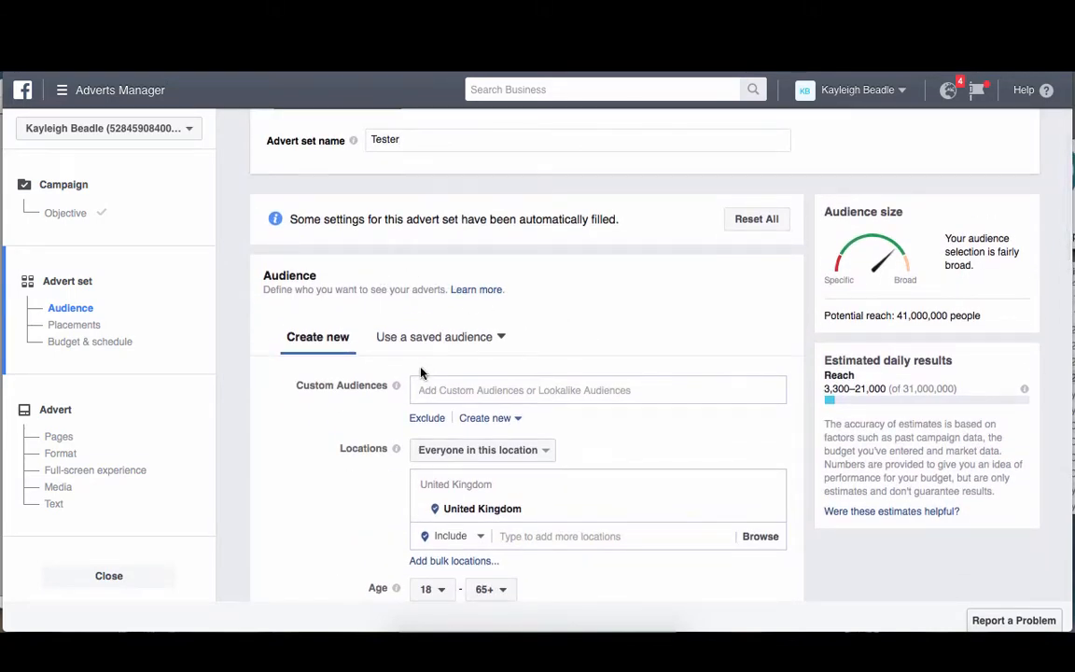
# Try targeting the Lookalike (GB, 1%) audience of people who like the page, and remove it again.
pyautogui.scroll(-2, 496, 350)
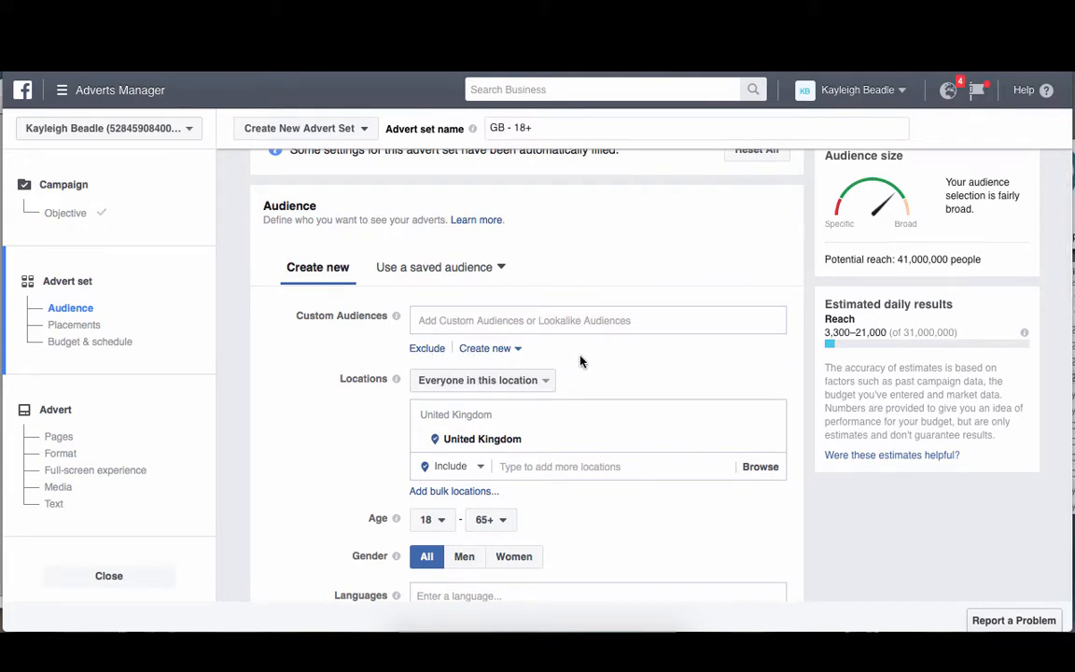
pyautogui.click(473, 322)
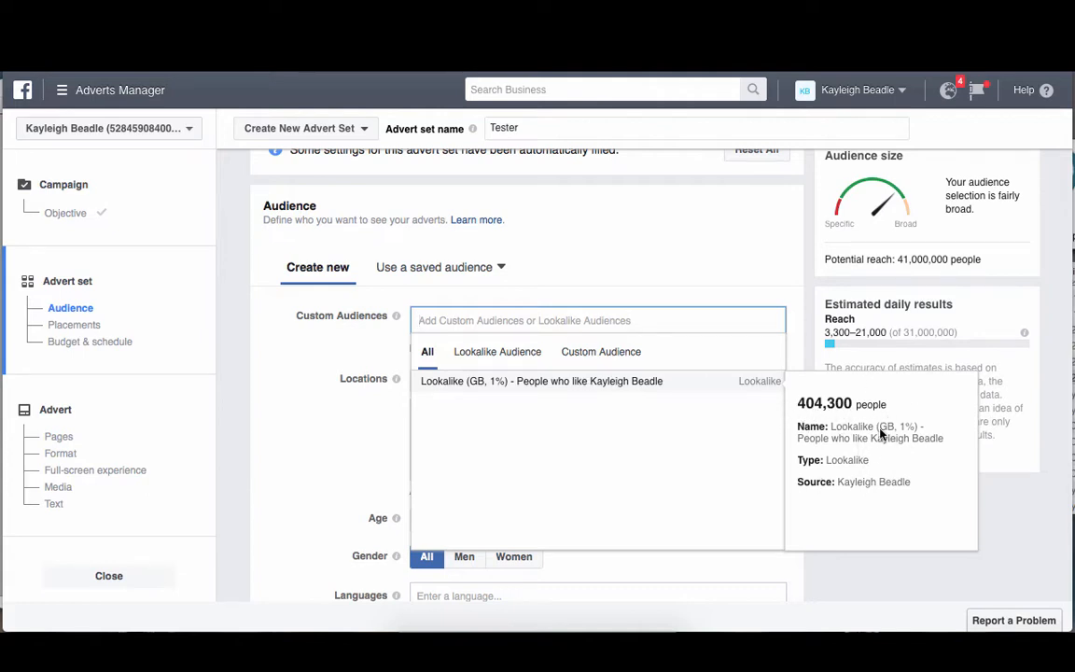
pyautogui.click(603, 384)
pyautogui.scroll(-1, 647, 384)
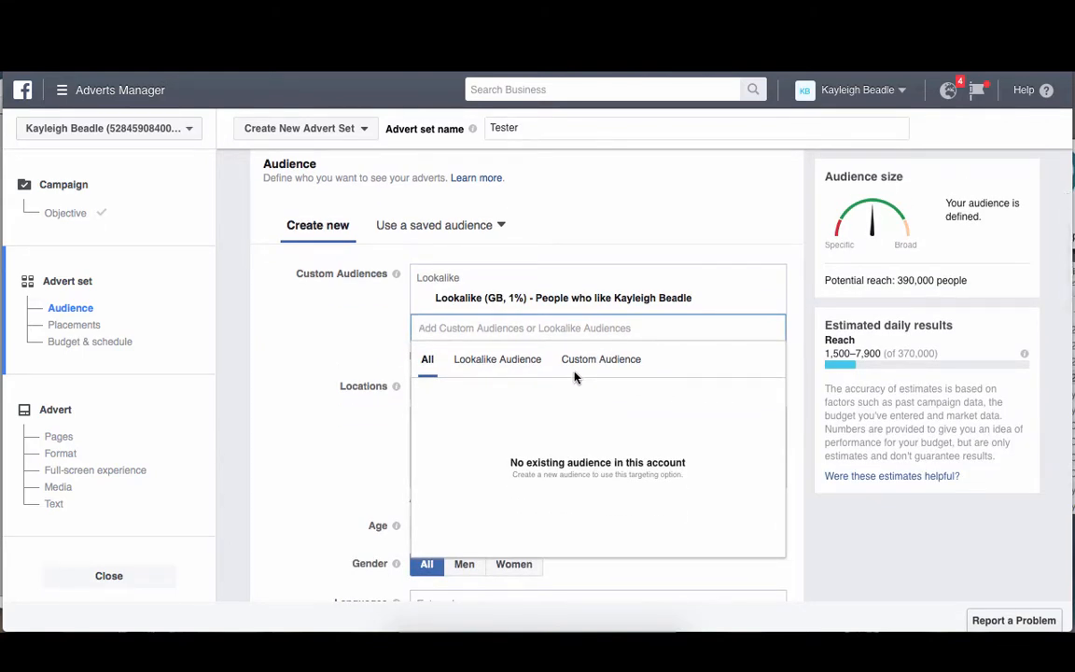
pyautogui.scroll(1, 575, 377)
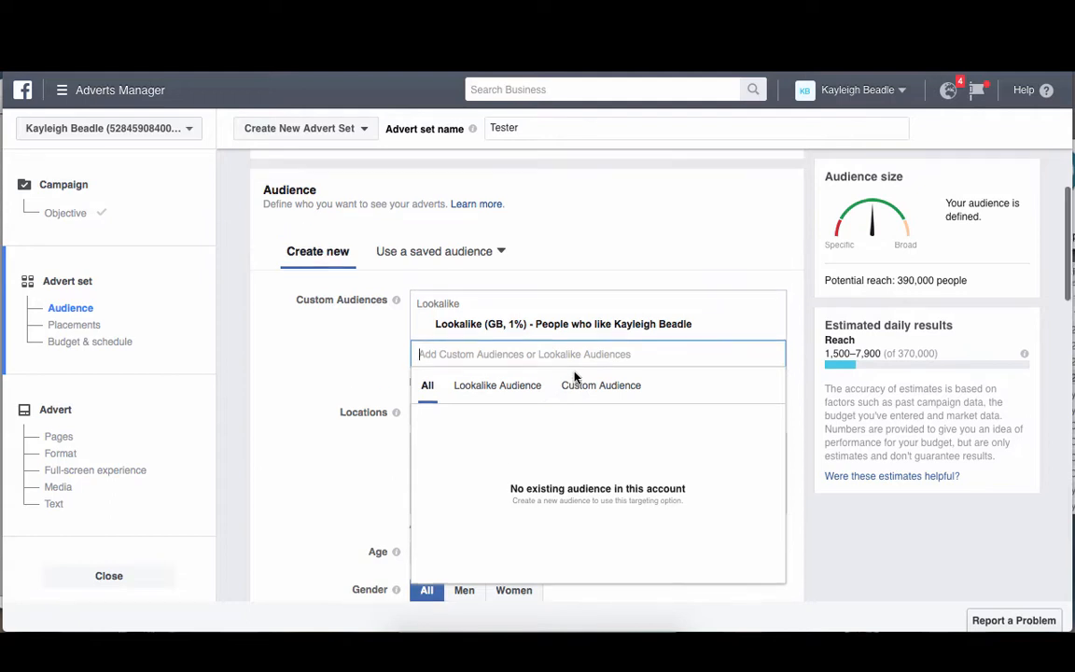
pyautogui.click(576, 324)
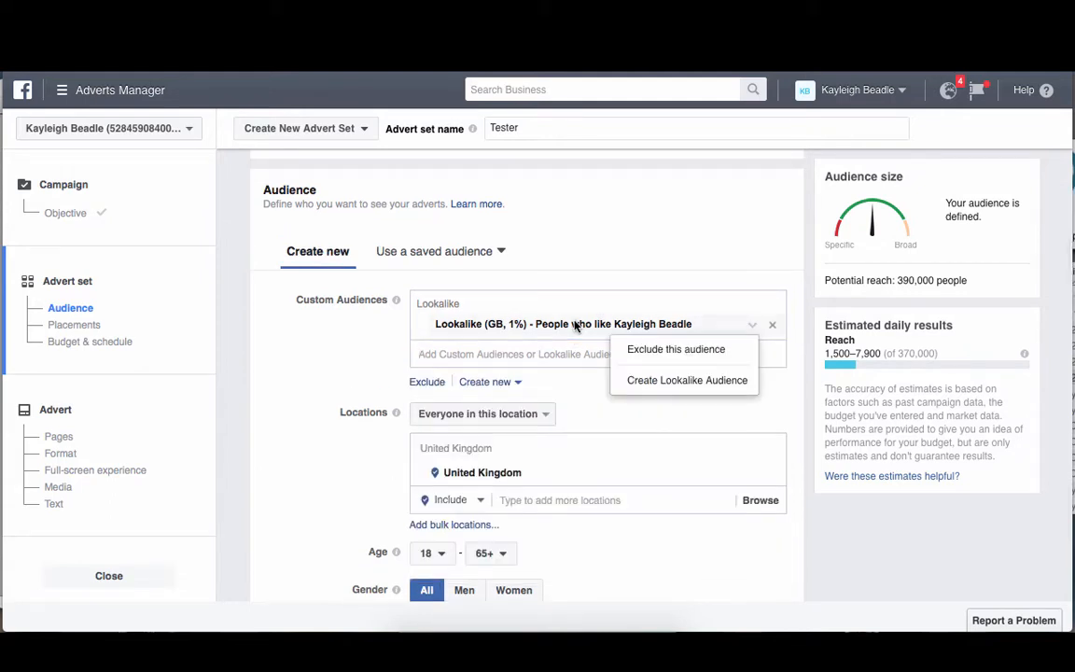
pyautogui.click(534, 355)
pyautogui.click(773, 326)
pyautogui.click(773, 326)
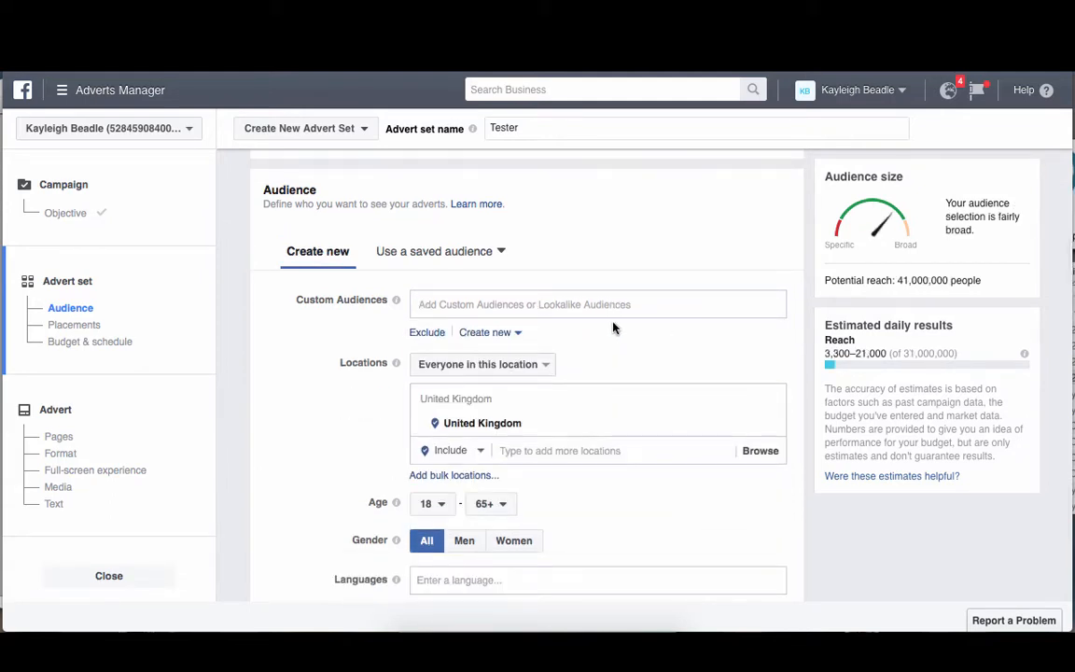
# Add the Lookalike (GB, 1%) audience of people who like the page to the advert set's custom audiences.
pyautogui.click(605, 309)
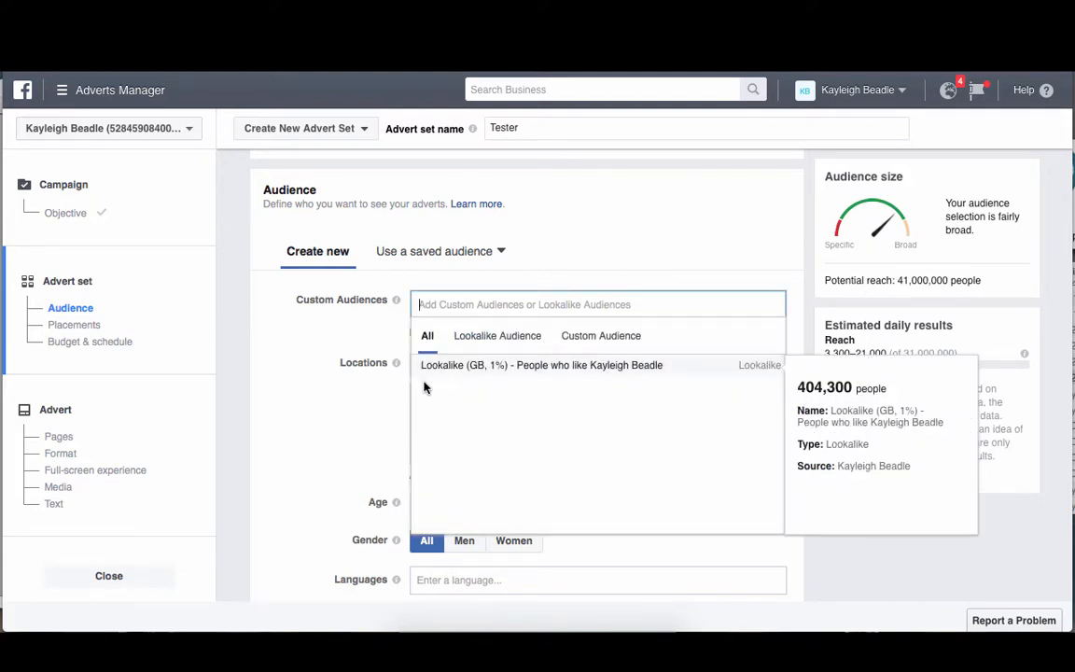
pyautogui.click(464, 367)
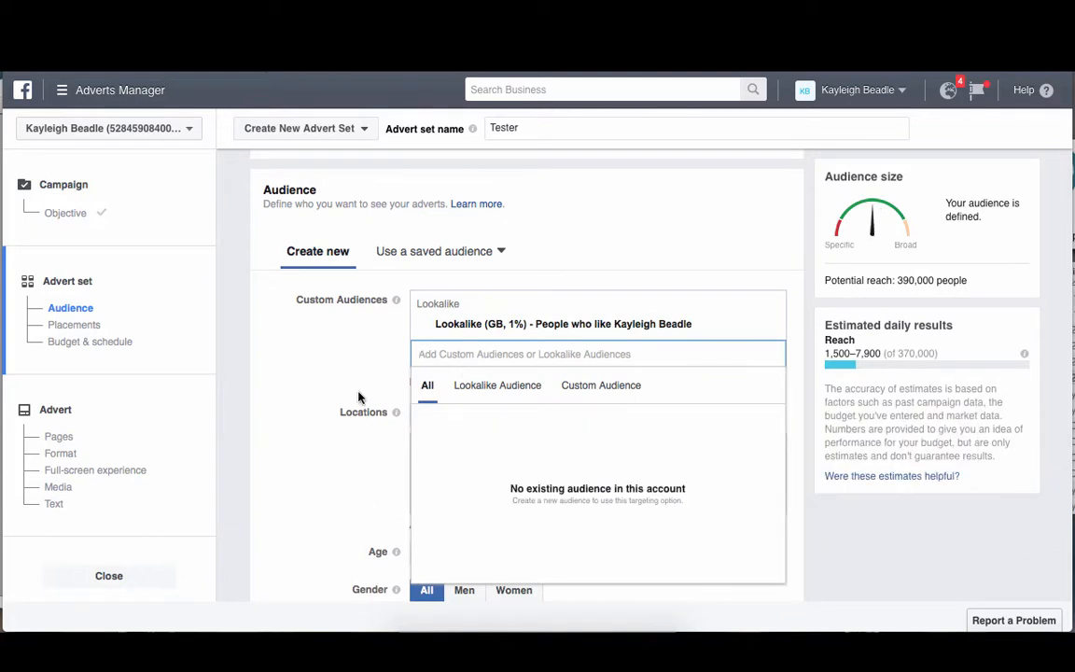
pyautogui.click(292, 480)
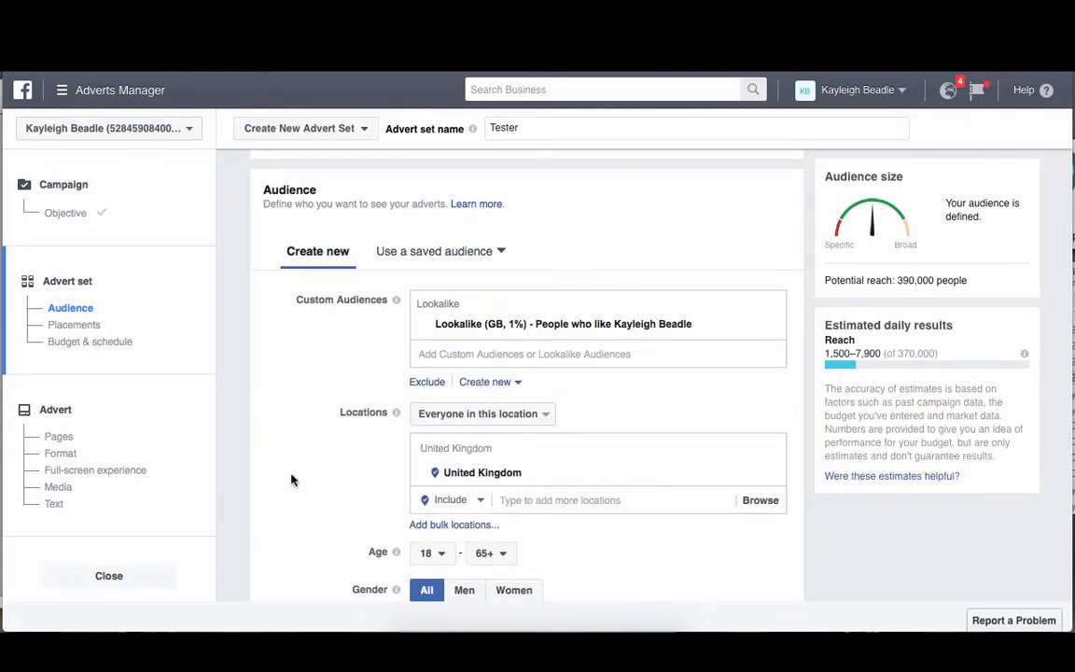
# Add the United States to the audience's included locations alongside the United Kingdom.
pyautogui.scroll(-1, 319, 467)
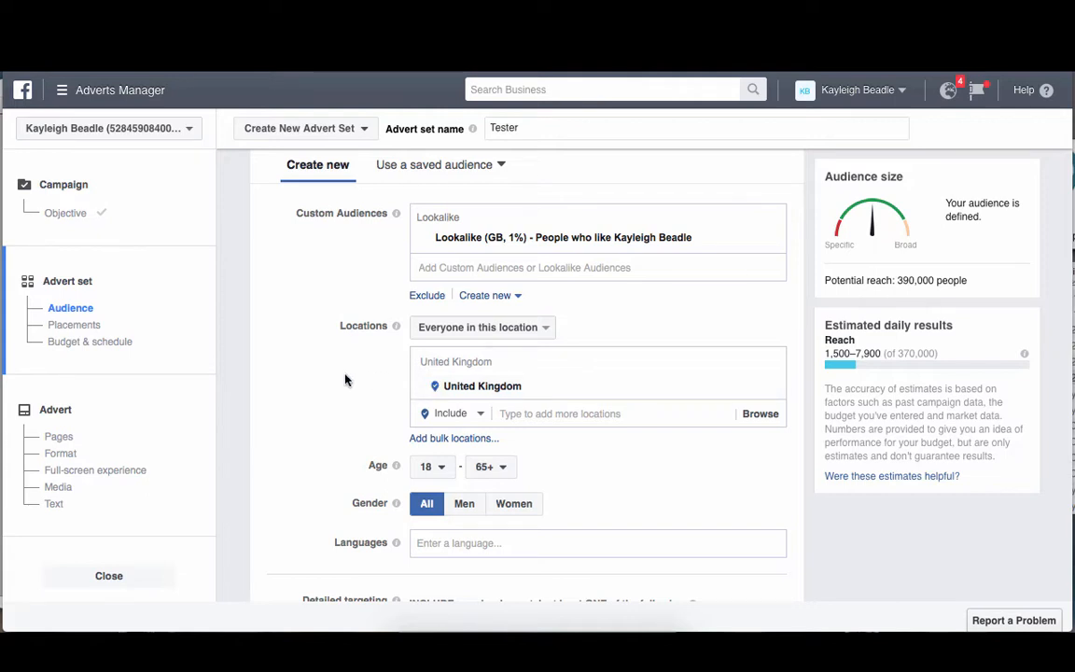
pyautogui.click(553, 392)
pyautogui.click(541, 417)
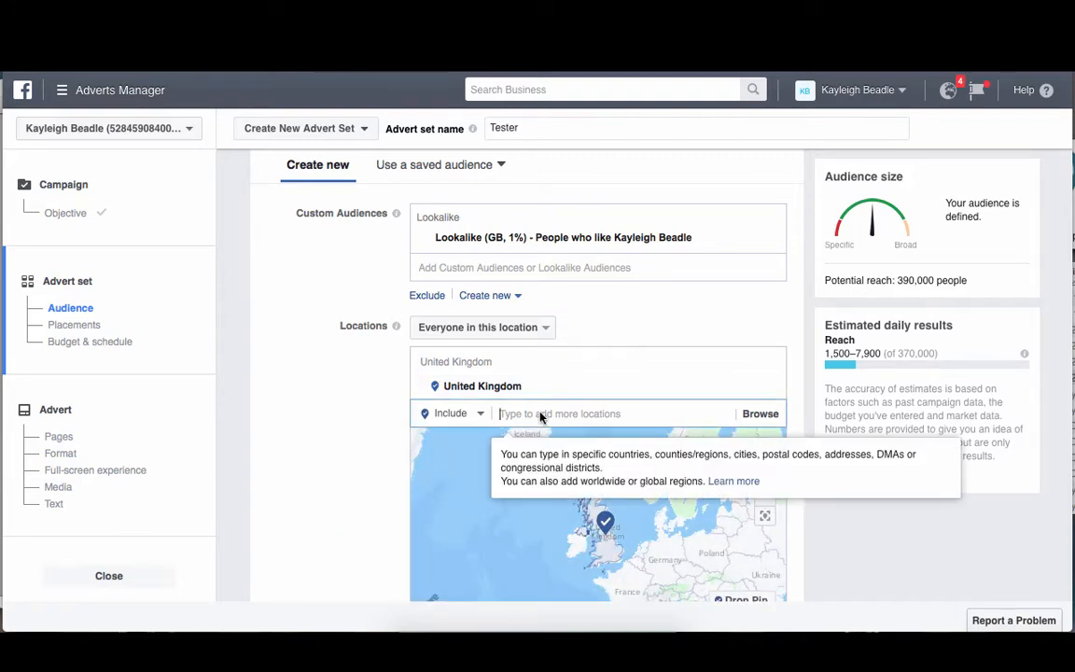
pyautogui.write('unit')
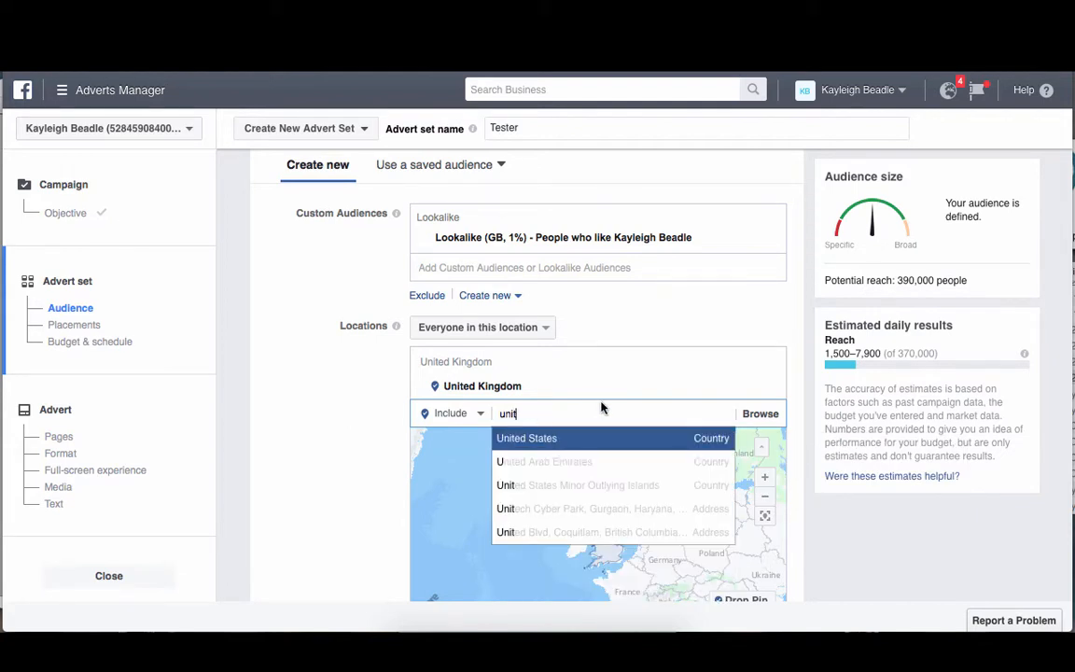
pyautogui.click(560, 438)
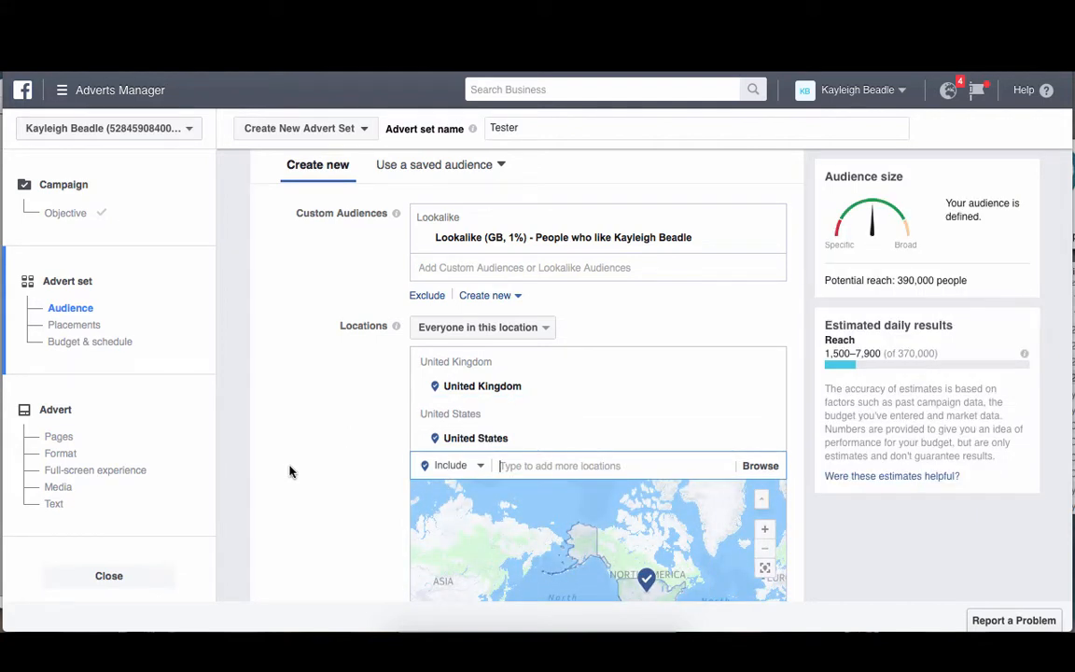
pyautogui.scroll(-5, 289, 471)
pyautogui.scroll(-2, 289, 472)
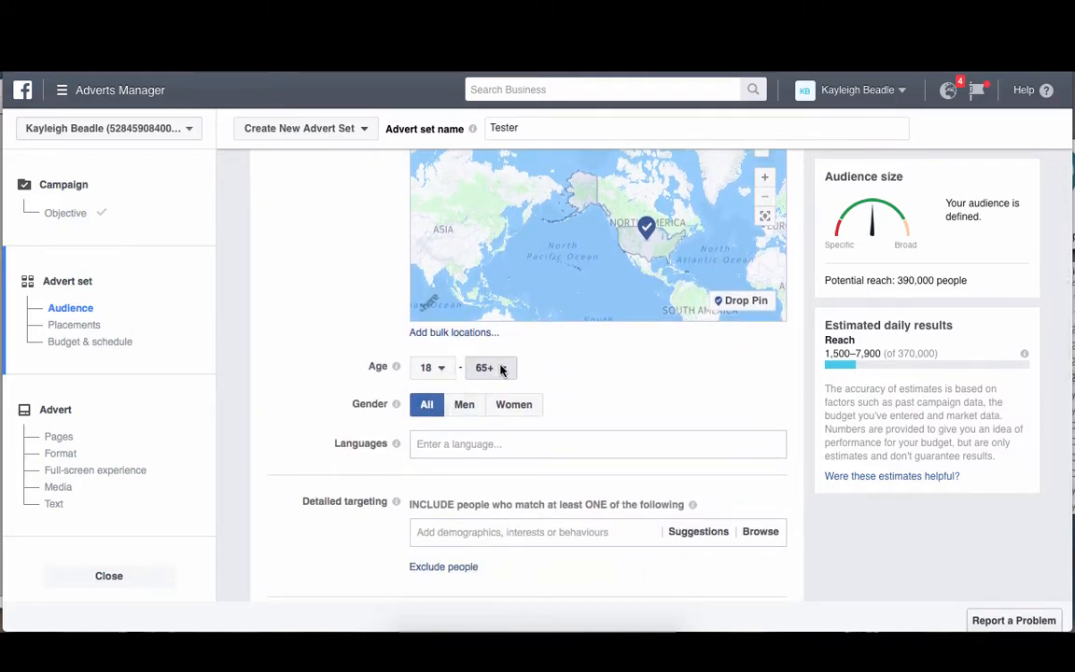
# Set the audience's maximum age to 55.
pyautogui.click(501, 366)
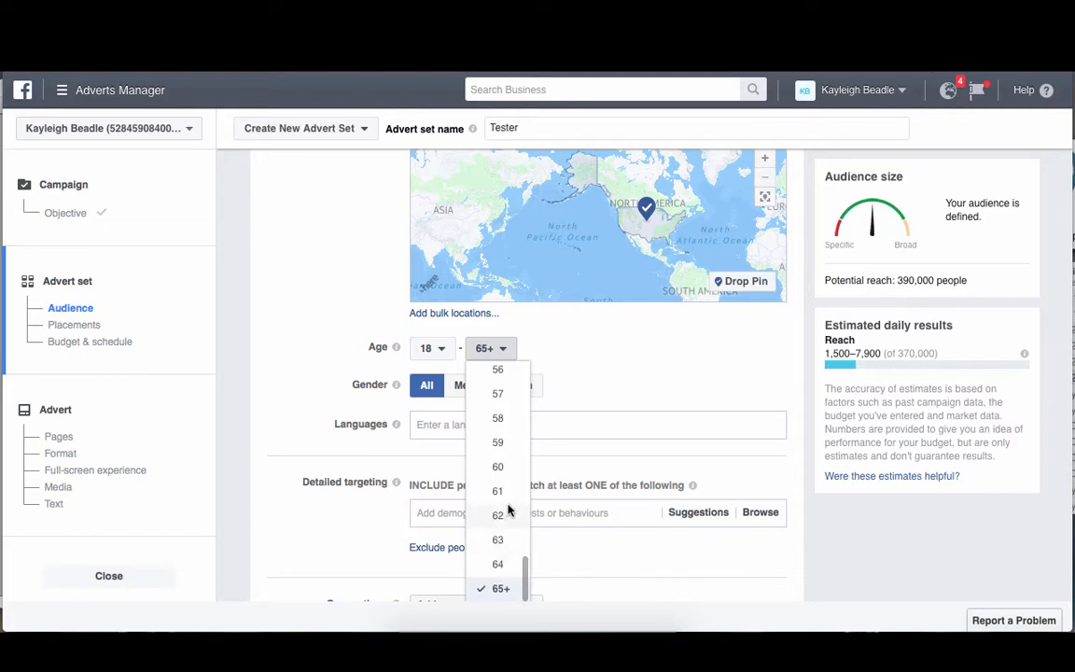
pyautogui.scroll(1, 497, 373)
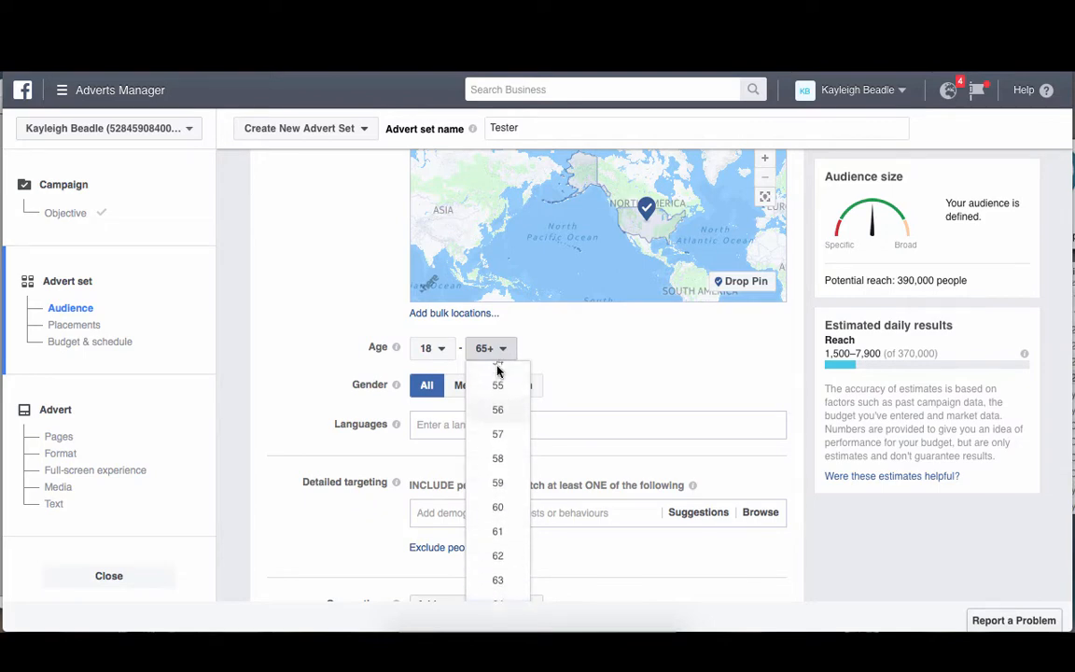
pyautogui.click(494, 392)
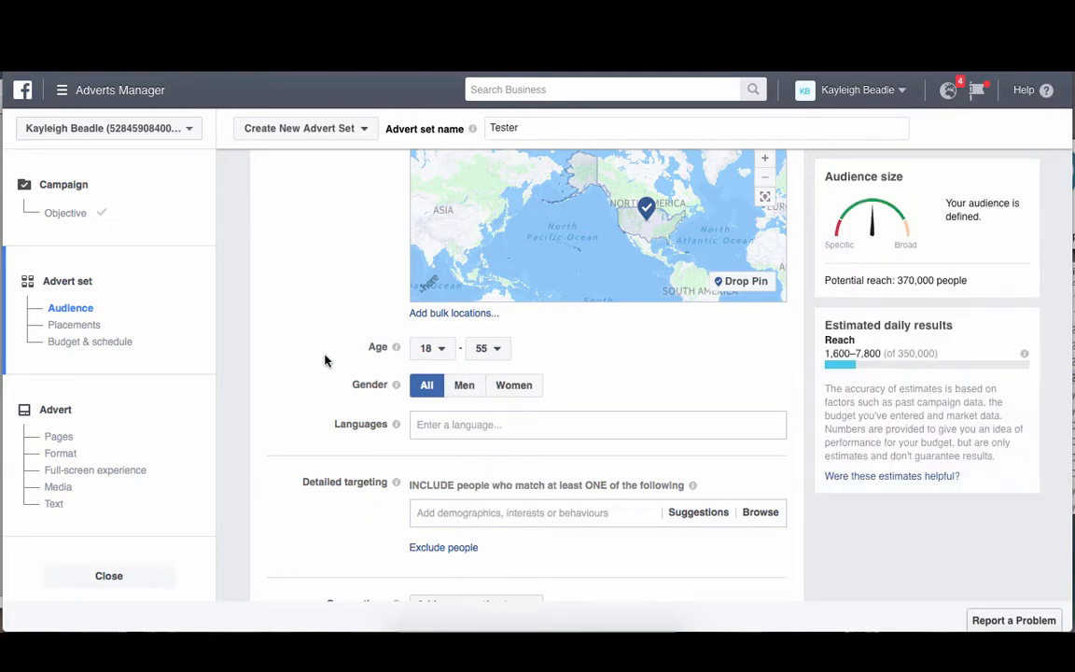
# Add English (All) as the audience's language.
pyautogui.scroll(-1, 324, 359)
pyautogui.click(452, 359)
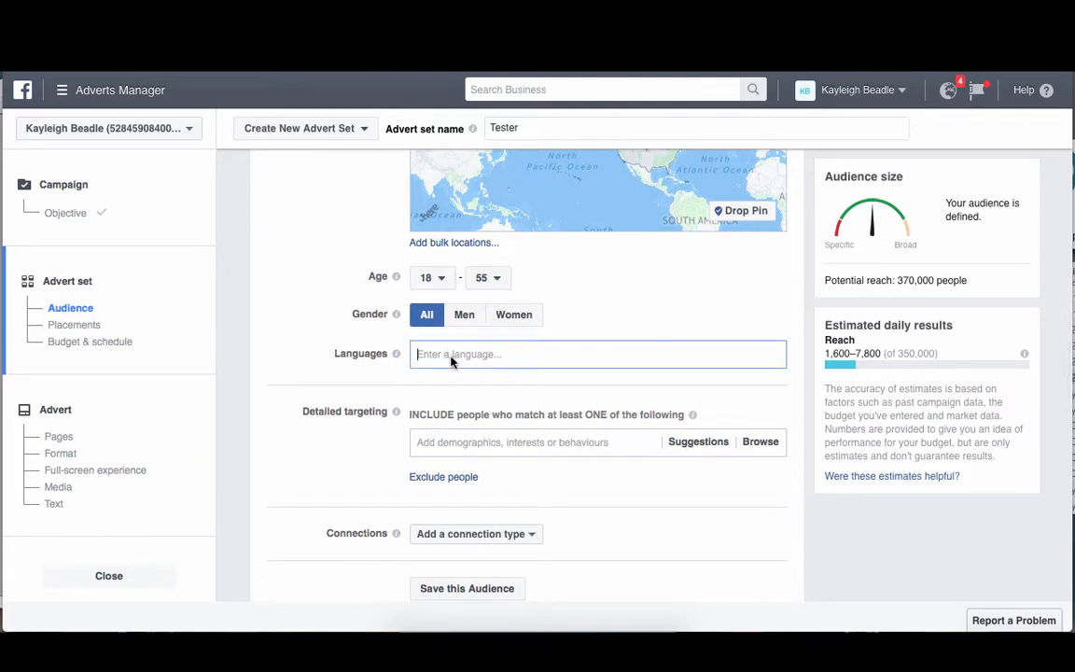
pyautogui.write('english')
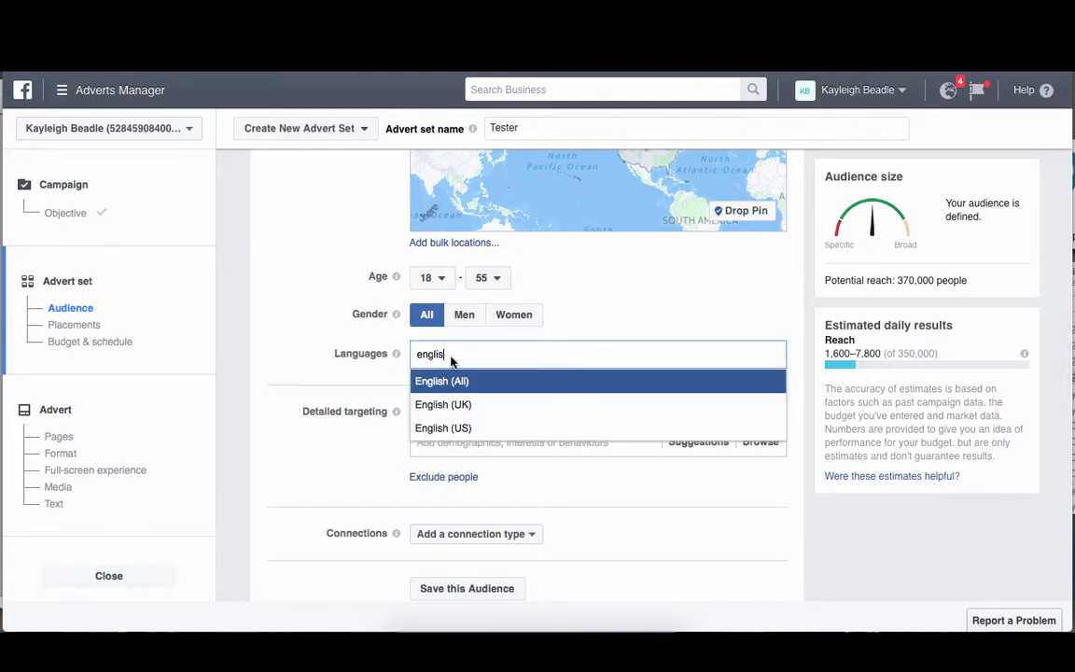
pyautogui.click(482, 379)
# Search the detailed targeting options for Tony Robbins, check the matching interest's details, and clear the search.
pyautogui.scroll(-2, 318, 400)
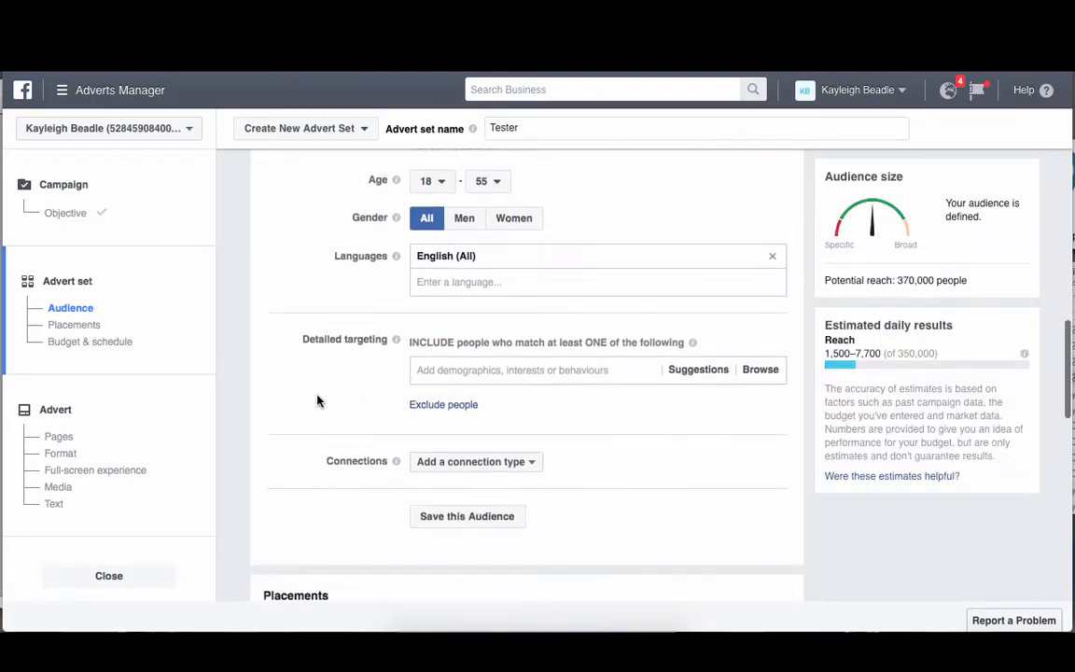
pyautogui.click(497, 327)
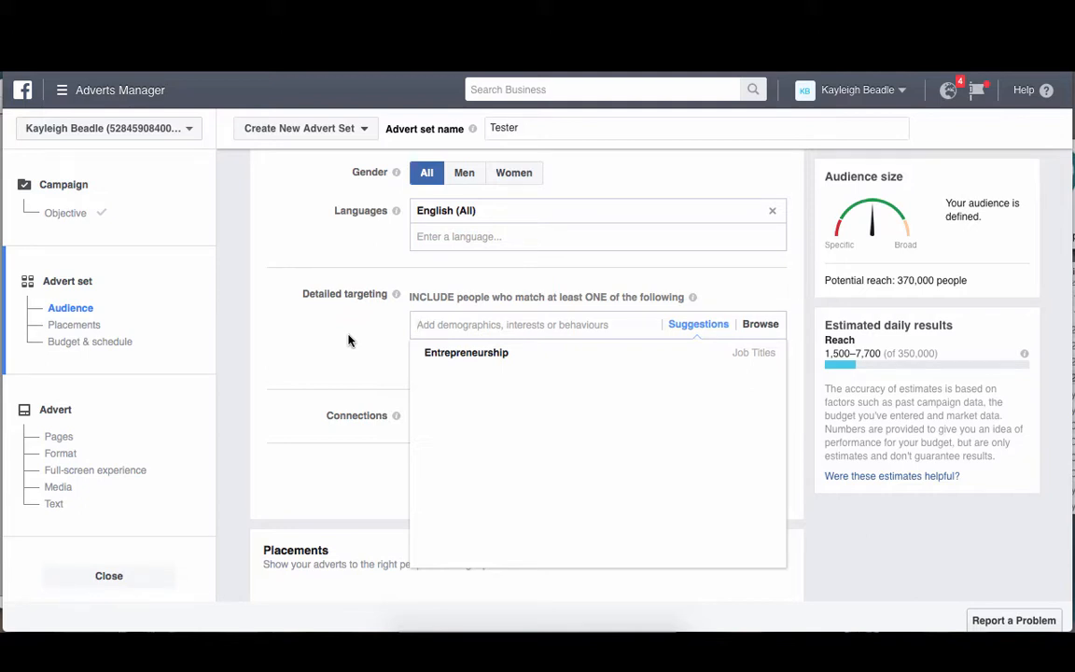
pyautogui.moveTo(443, 355)
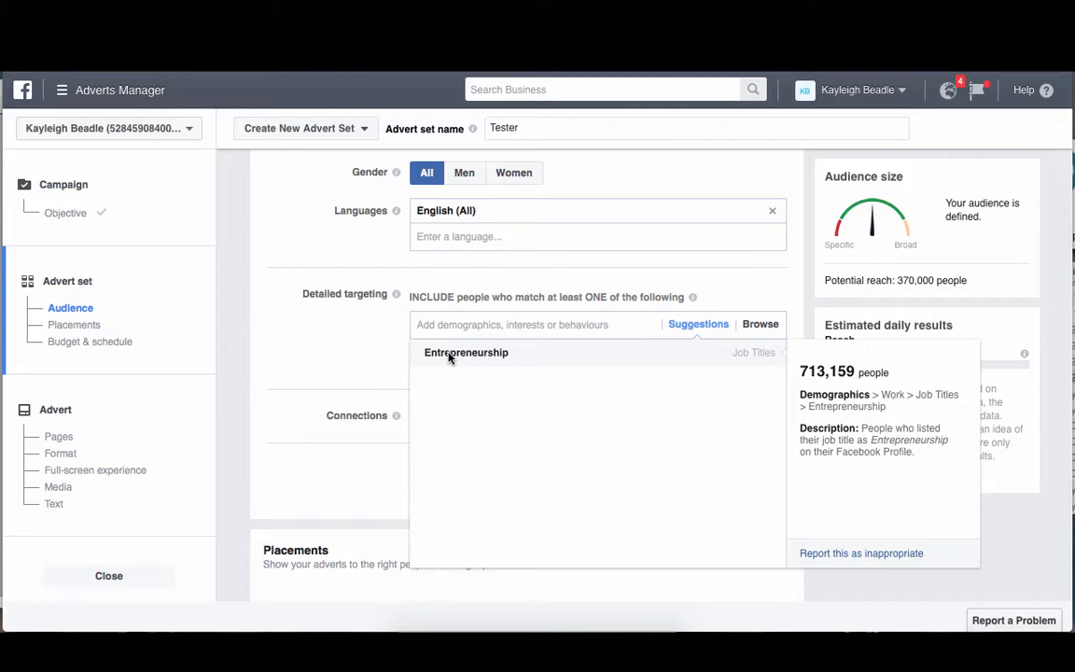
pyautogui.write('ton')
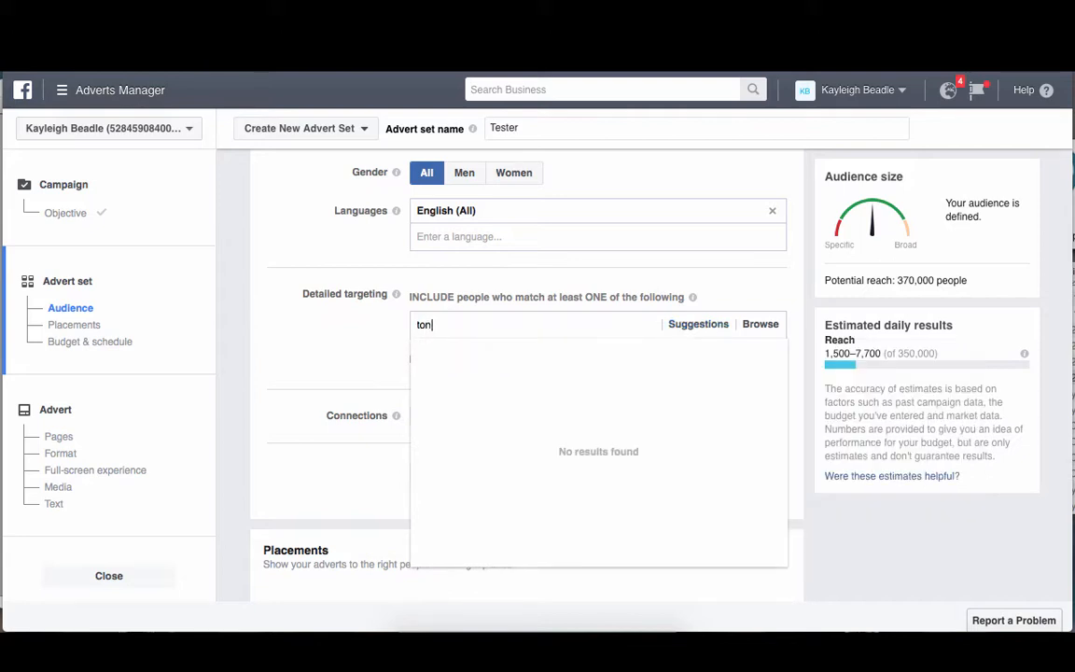
pyautogui.write('y ')
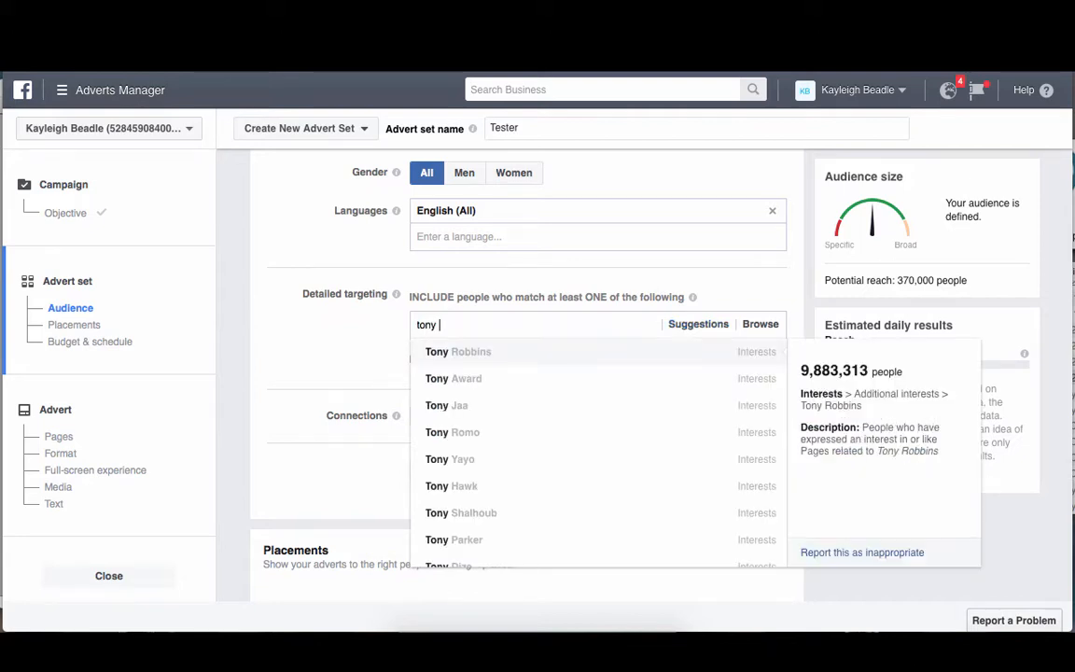
pyautogui.write('robbin')
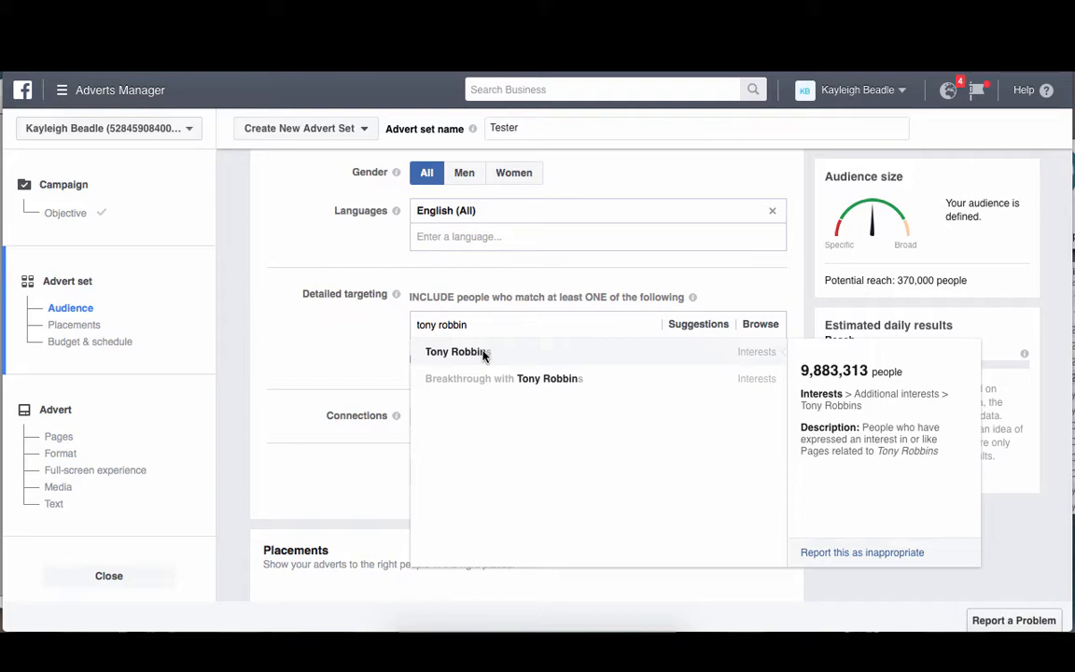
pyautogui.press('BackSpace')
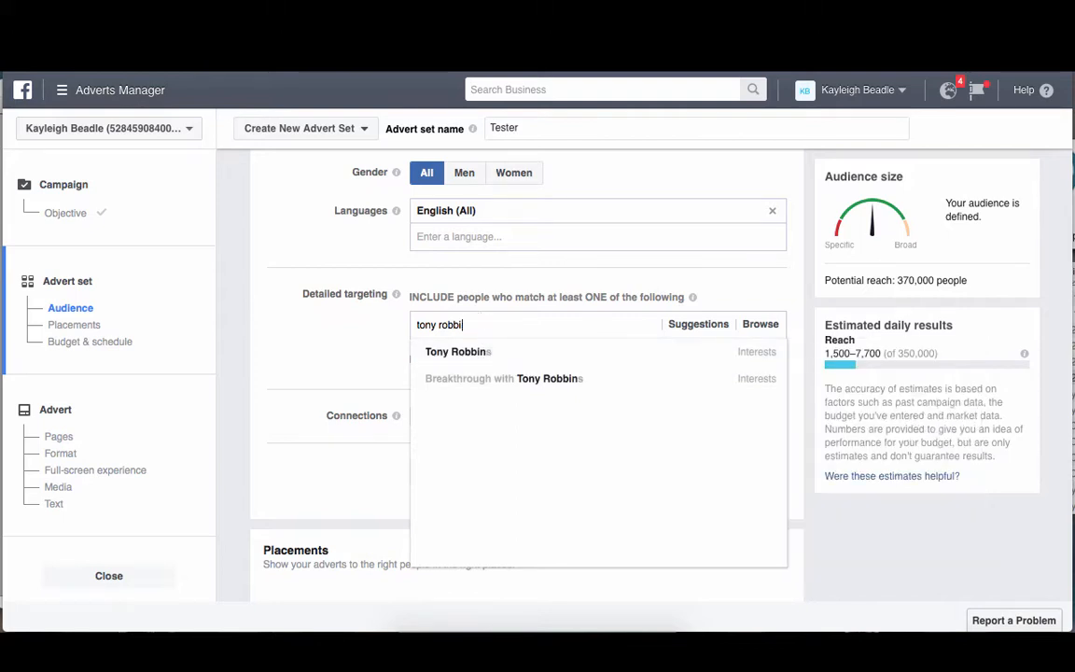
pyautogui.press('BackSpace')
pyautogui.press('BackSpace')
pyautogui.press('BackSpace')
pyautogui.press('BackSpace')
pyautogui.press('BackSpace')
pyautogui.press('BackSpace')
pyautogui.press('BackSpace')
pyautogui.press('BackSpace')
pyautogui.press('BackSpace')
pyautogui.press('BackSpace')
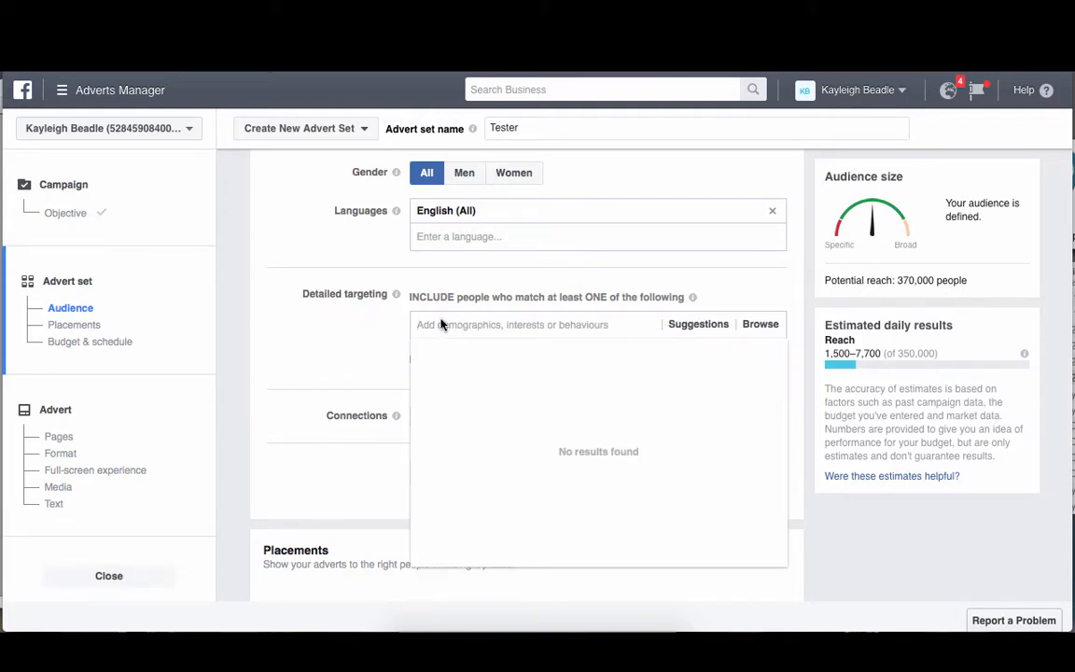
# Search detailed targeting for "online marketing" and include the Online-Marketing field of study in the audience.
pyautogui.write('e')
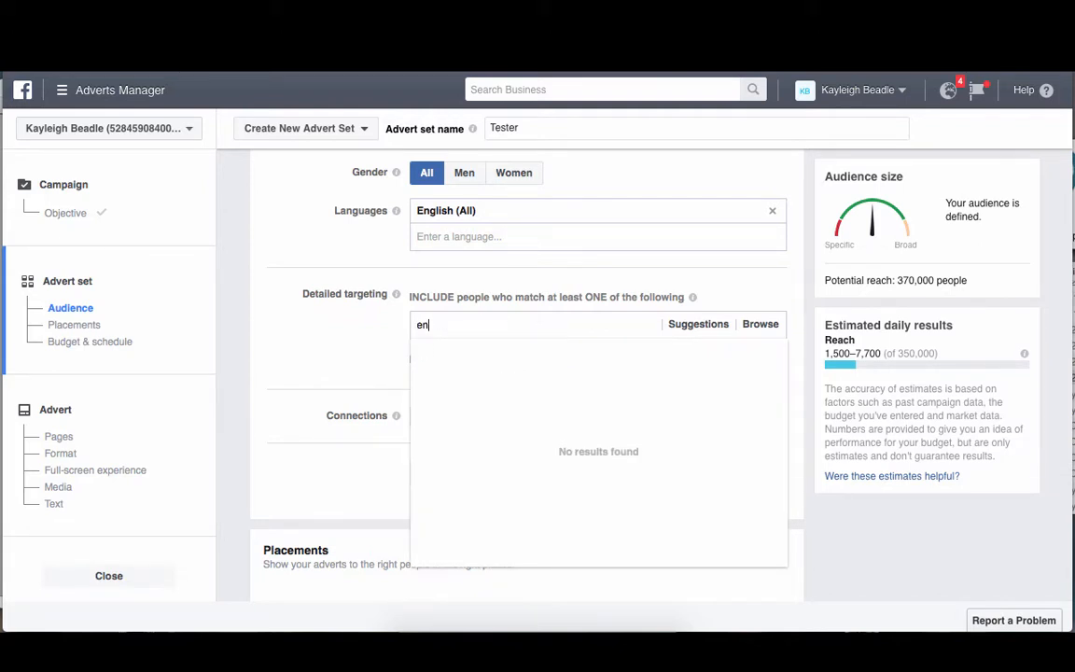
pyautogui.press('BackSpace')
pyautogui.write('online mar')
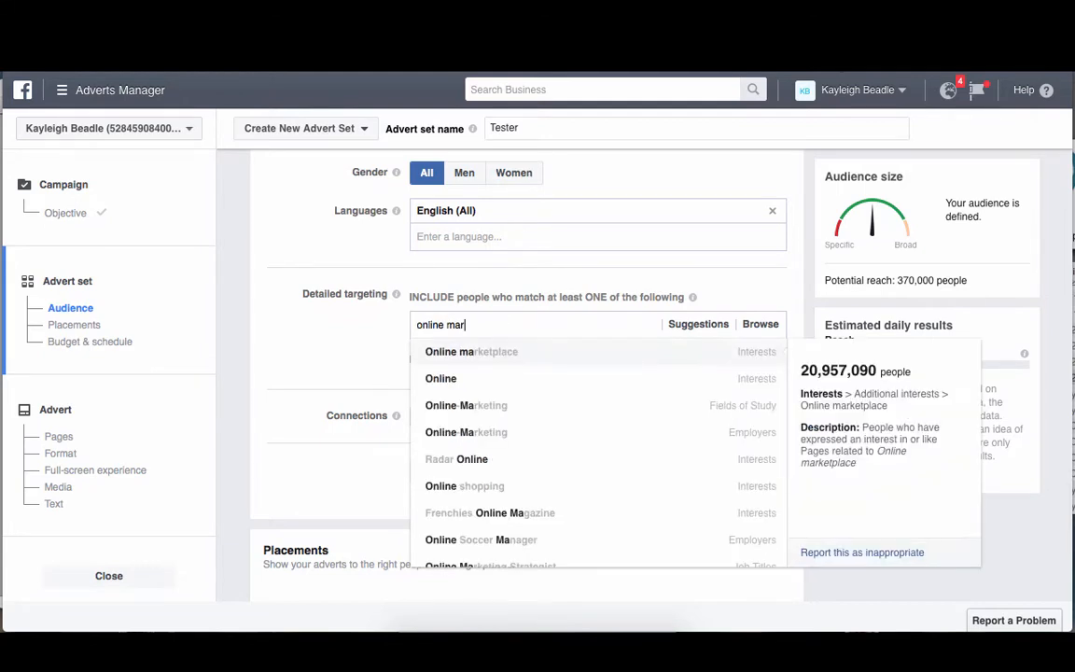
pyautogui.write('keting')
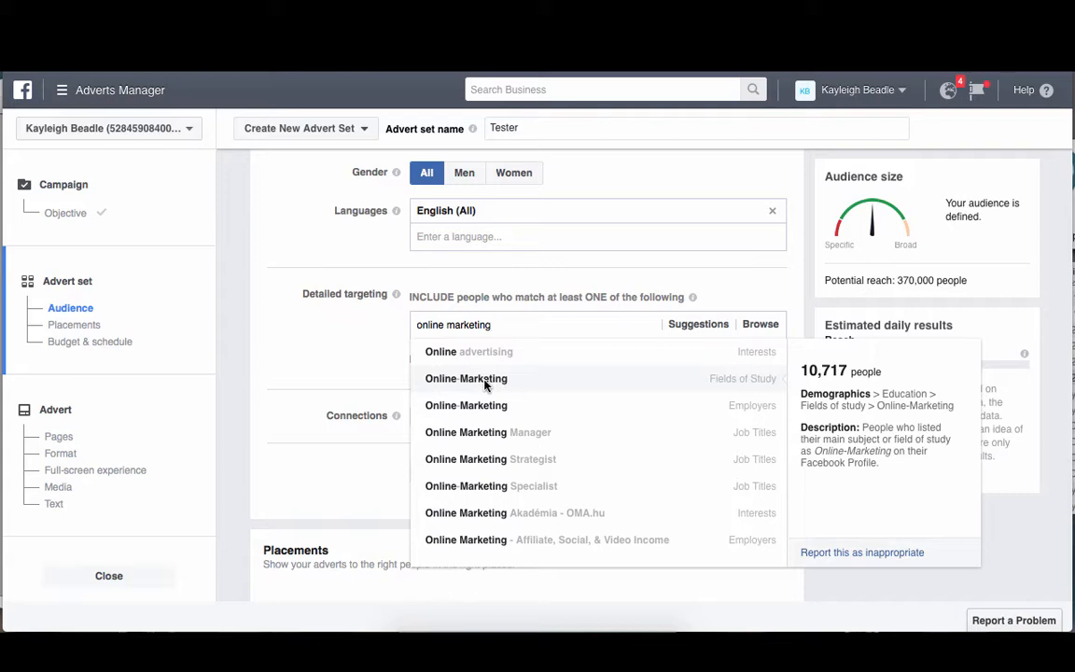
pyautogui.click(485, 381)
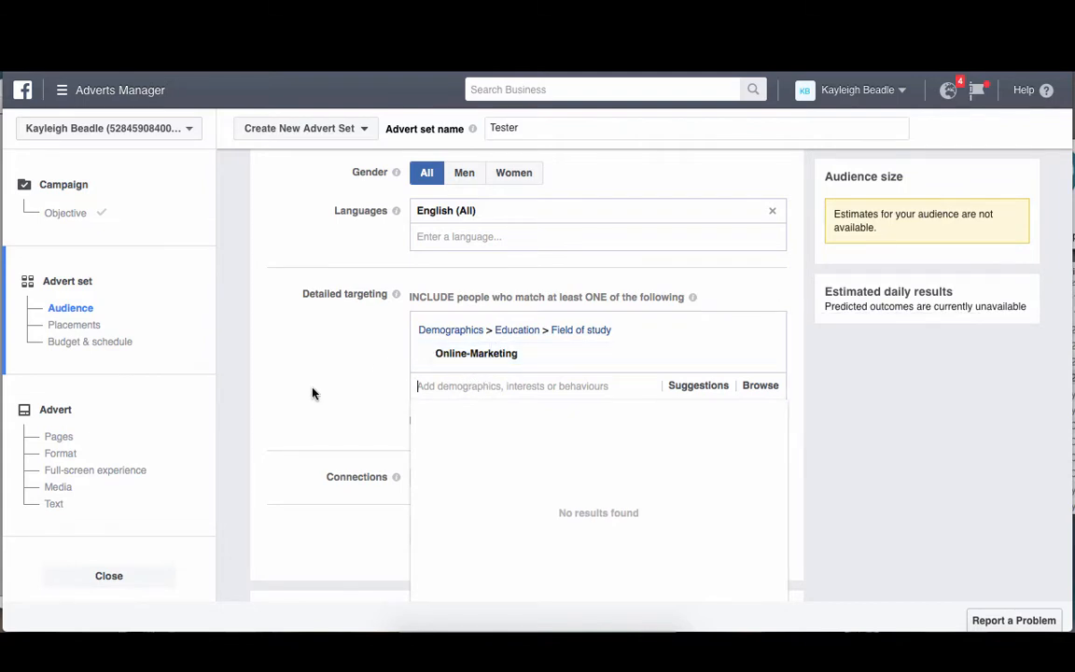
pyautogui.scroll(-1, 312, 394)
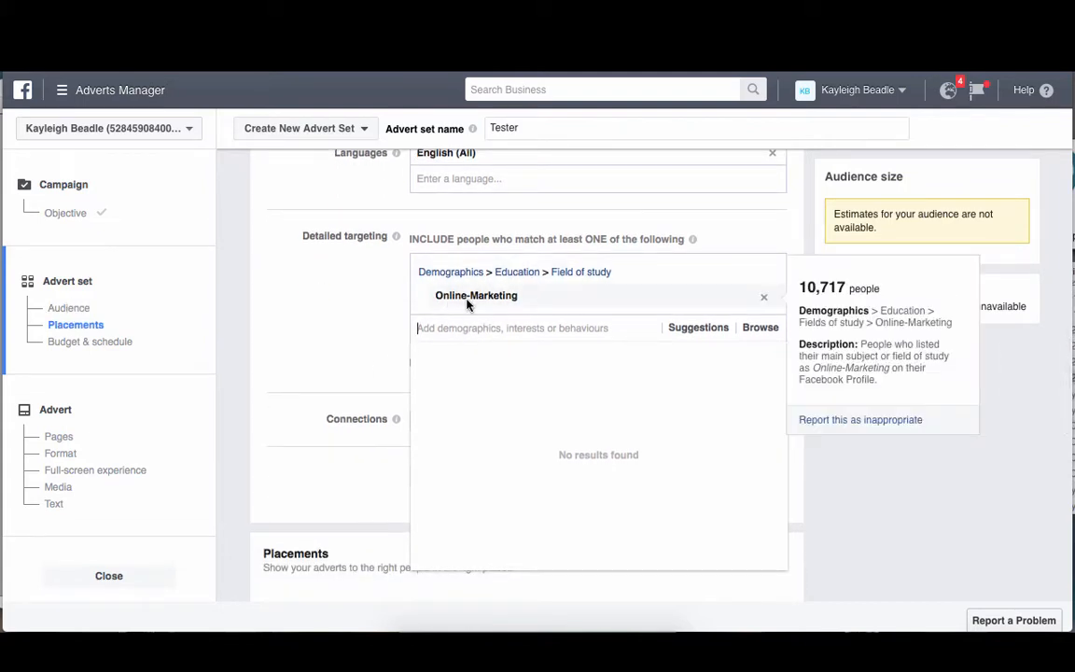
pyautogui.scroll(-1, 326, 312)
pyautogui.scroll(3, 327, 312)
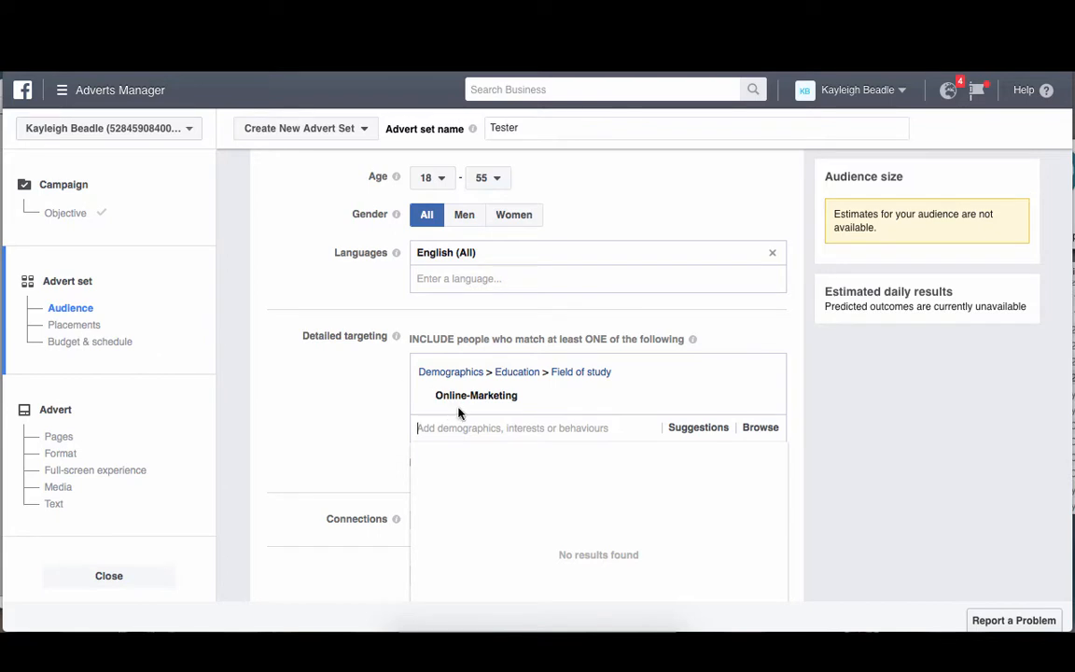
pyautogui.moveTo(461, 404)
pyautogui.scroll(-2, 315, 440)
pyautogui.click(280, 469)
# View the available connection types for the audience without adding one.
pyautogui.scroll(-1, 280, 470)
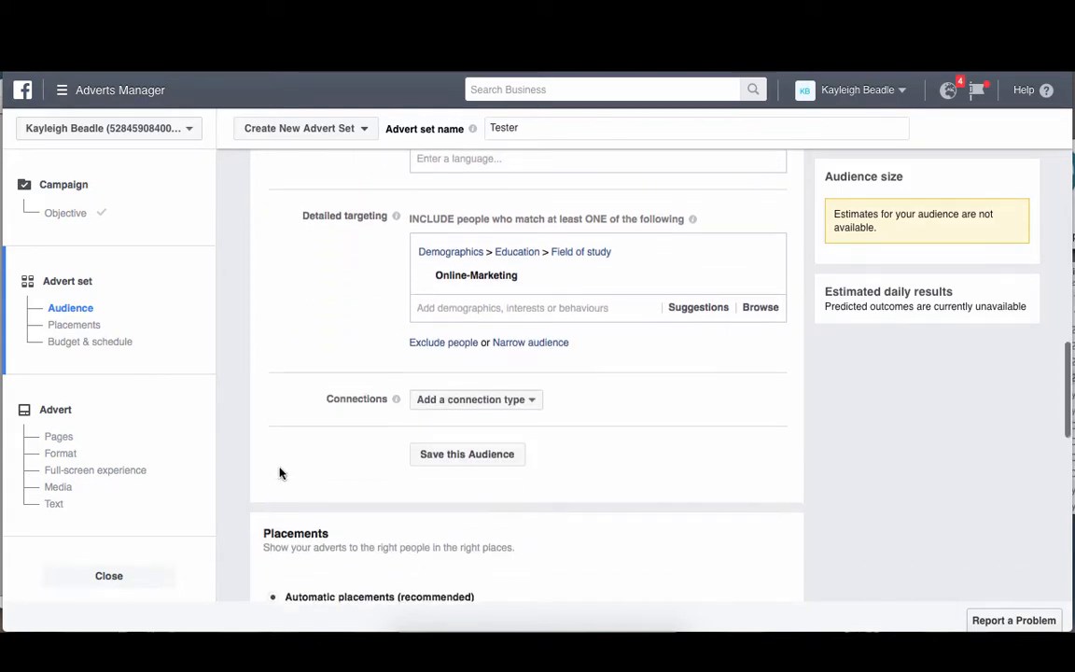
pyautogui.click(512, 391)
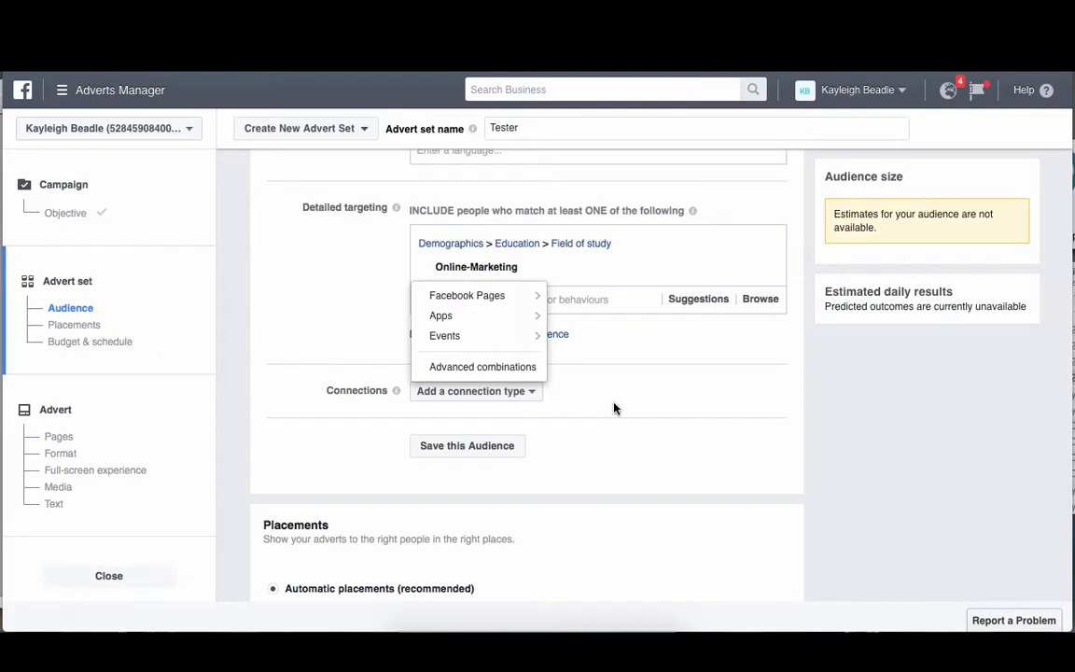
pyautogui.click(384, 473)
# Switch the advert set from automatic to edited placements and exclude the Instagram platform.
pyautogui.scroll(-1, 393, 474)
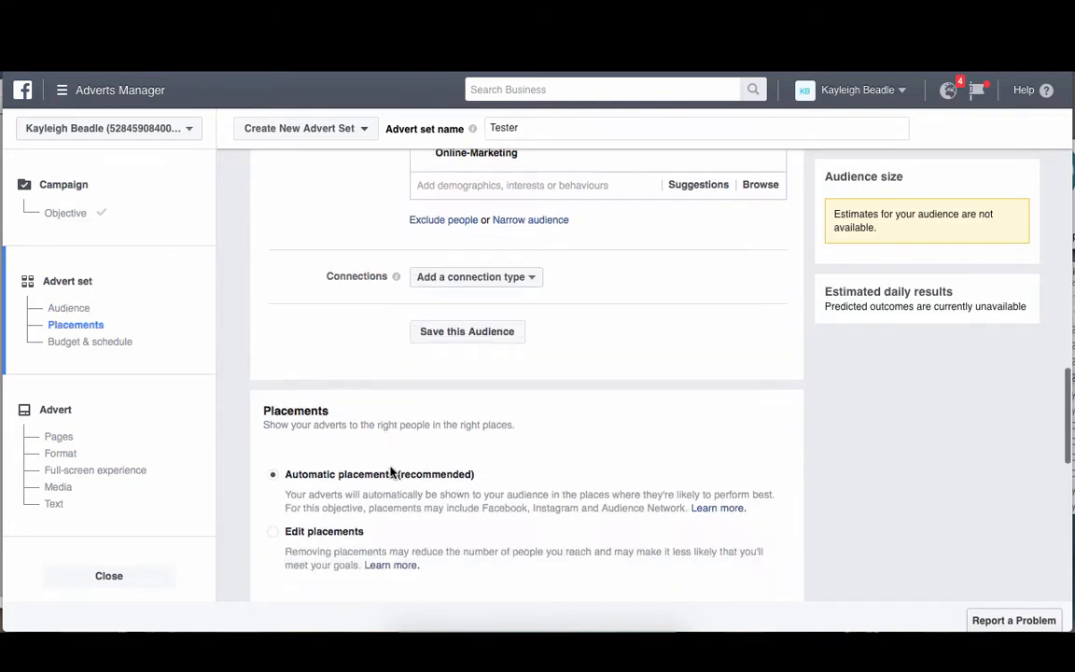
pyautogui.scroll(-2, 558, 439)
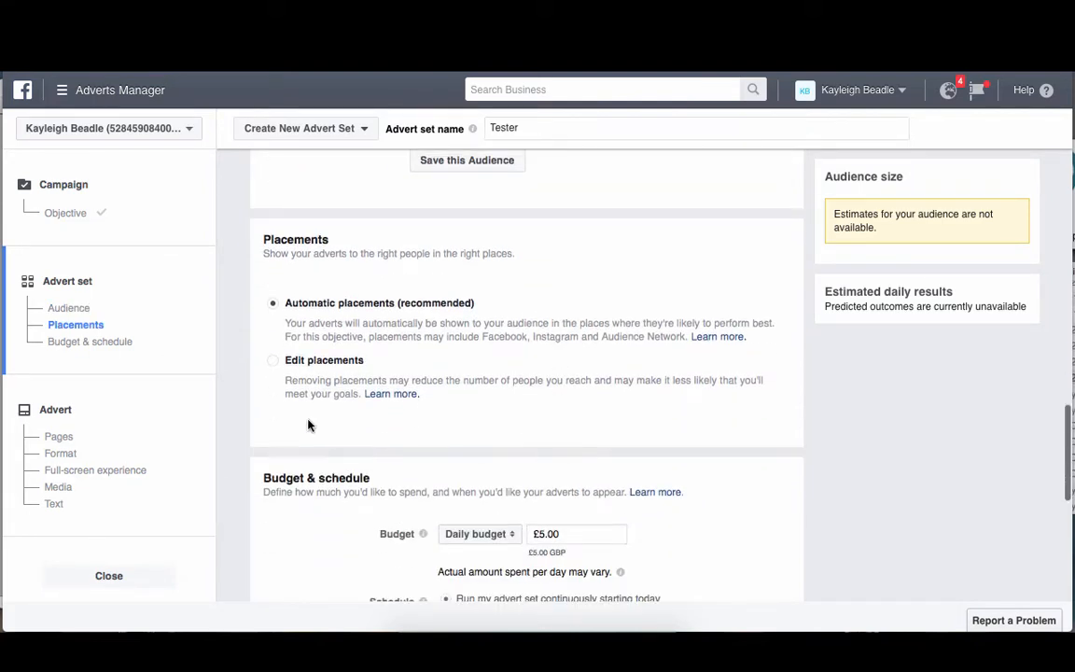
pyautogui.click(271, 365)
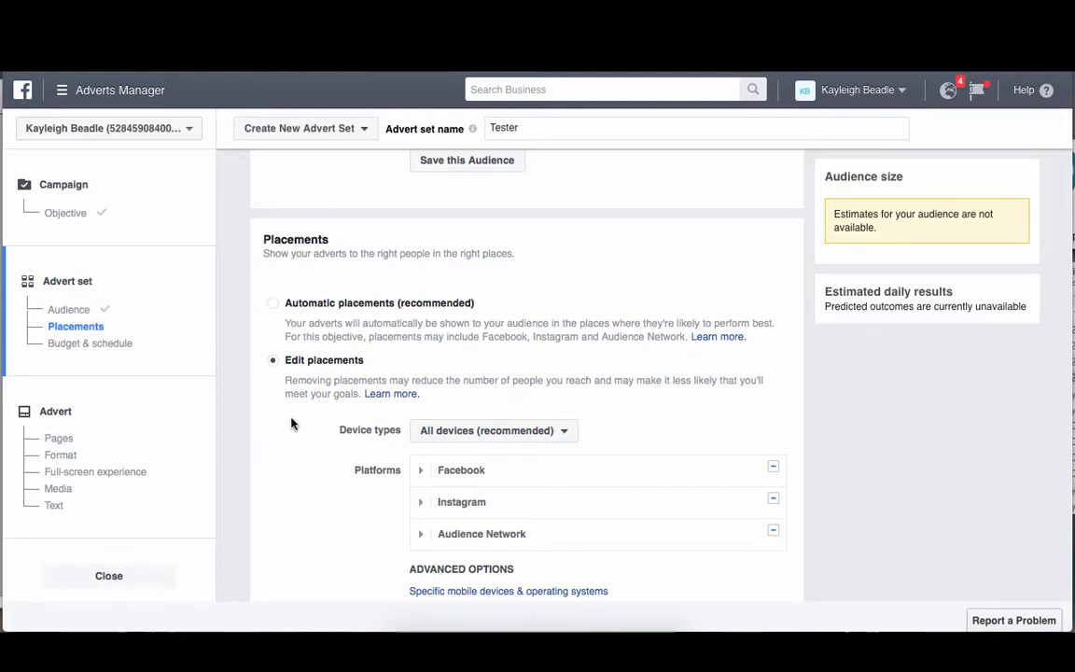
pyautogui.scroll(-1, 291, 422)
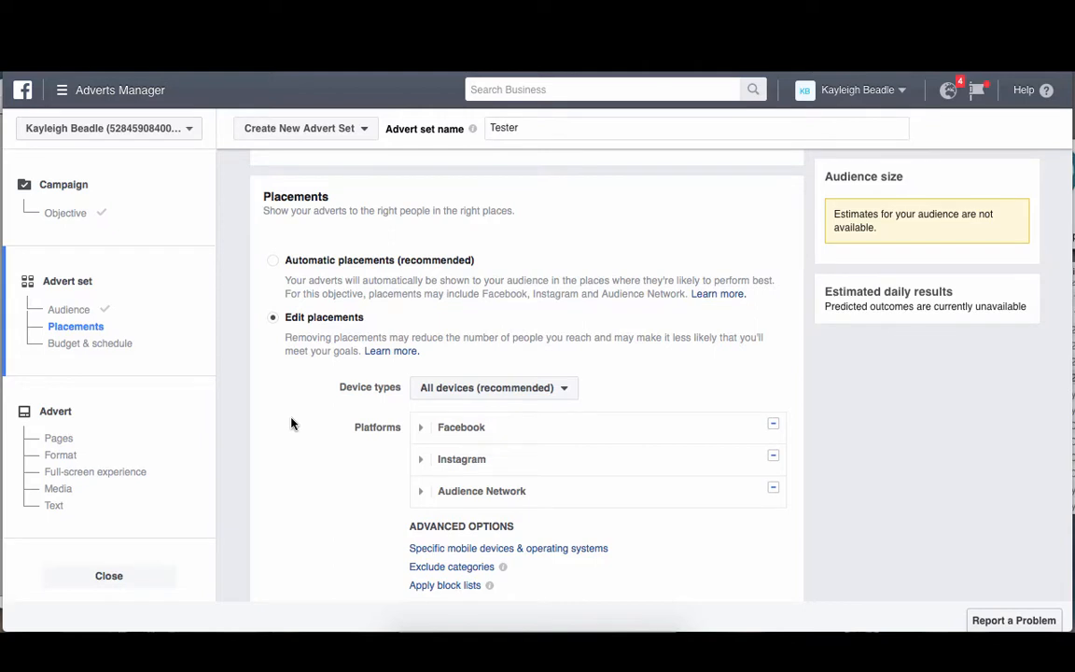
pyautogui.click(773, 456)
# Examine the individual Facebook placements, the device type options, and the details of the Feeds and Right column placements.
pyautogui.click(420, 428)
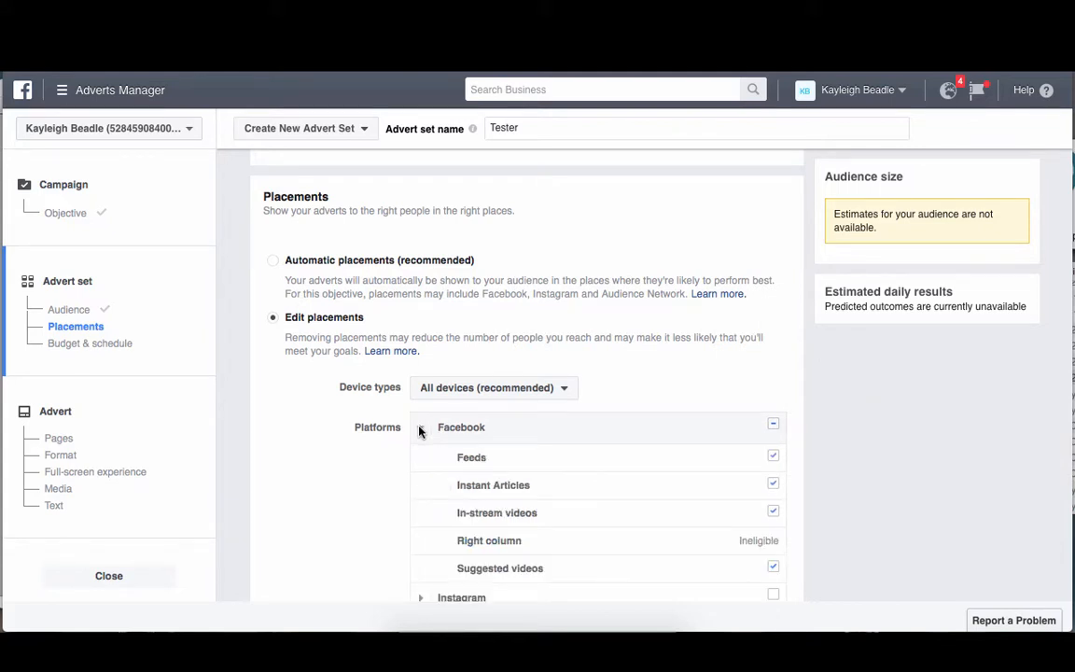
pyautogui.scroll(-1, 420, 431)
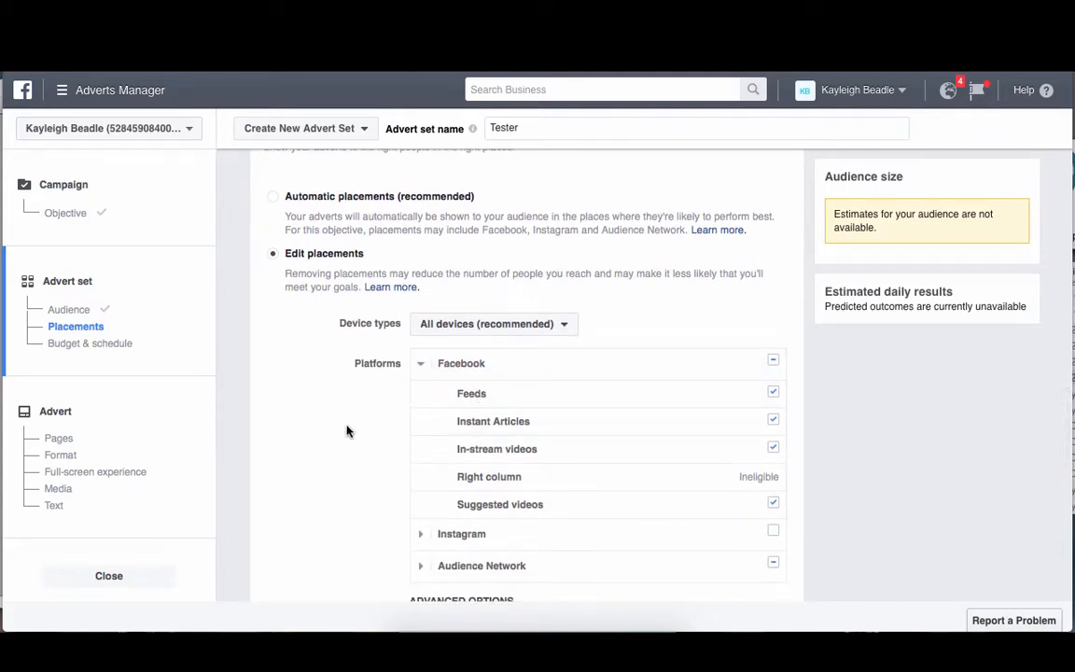
pyautogui.click(457, 327)
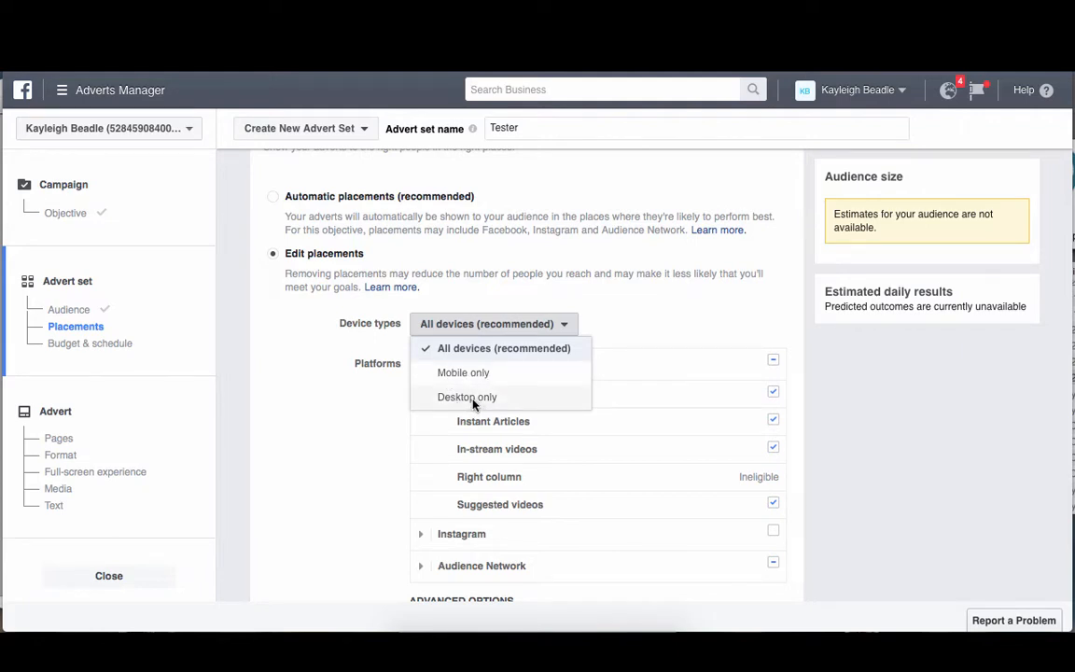
pyautogui.click(347, 429)
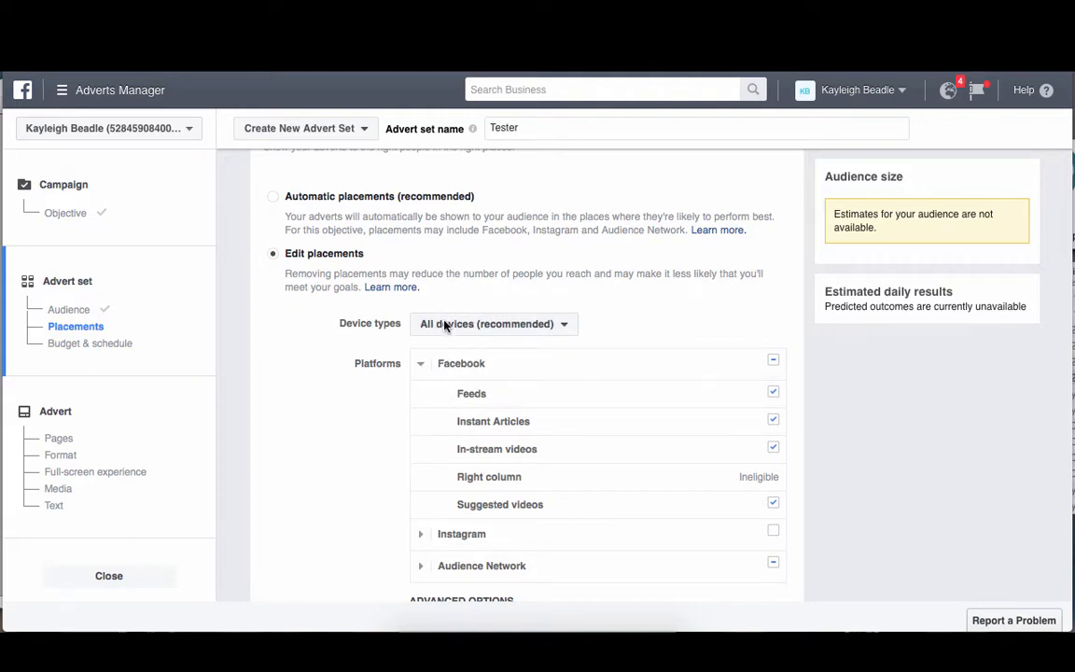
pyautogui.moveTo(471, 398)
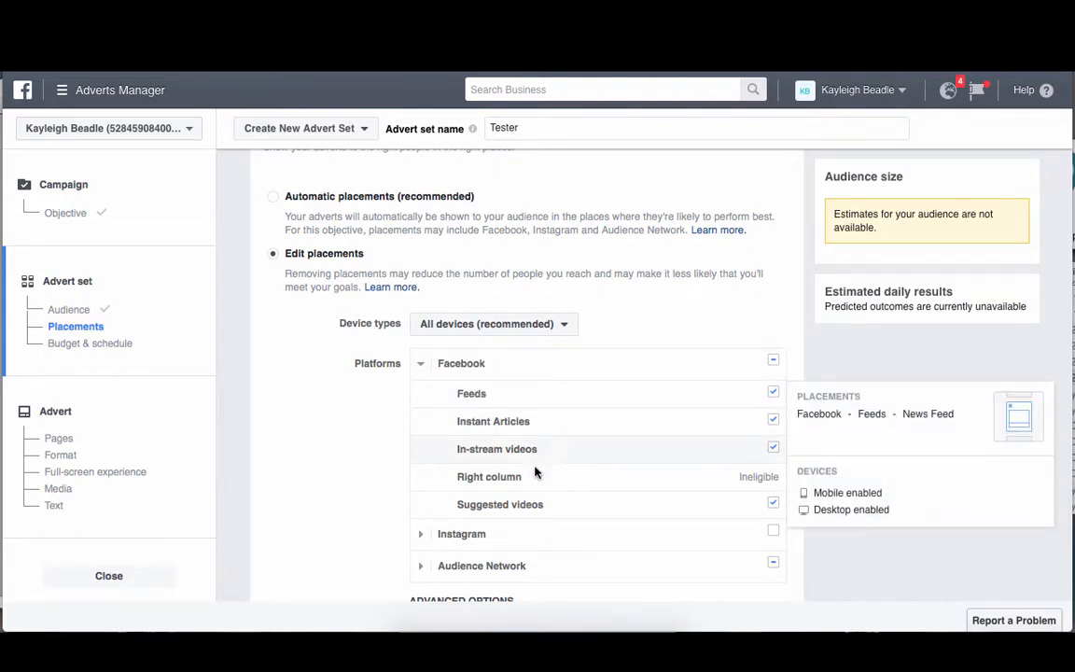
pyautogui.moveTo(726, 478)
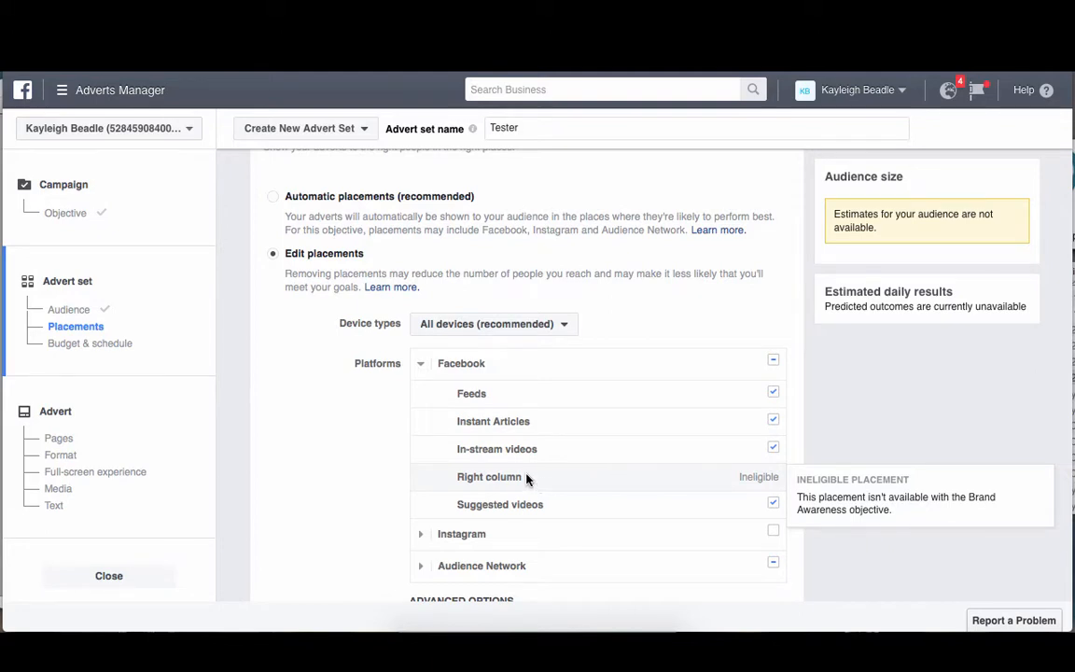
pyautogui.scroll(-1, 374, 463)
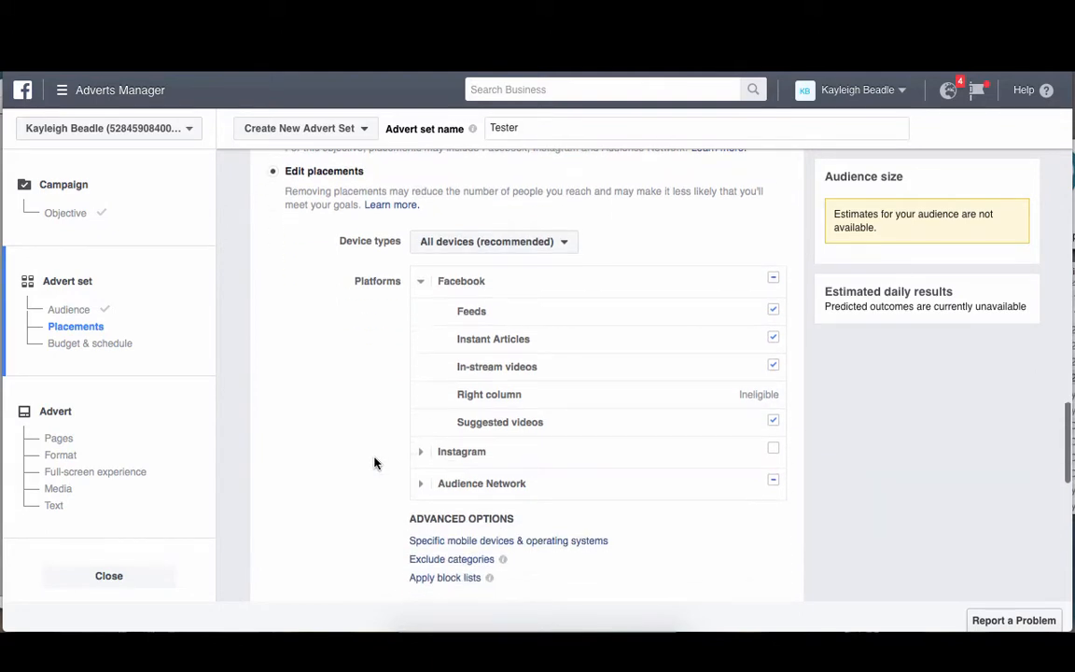
pyautogui.scroll(-1, 410, 374)
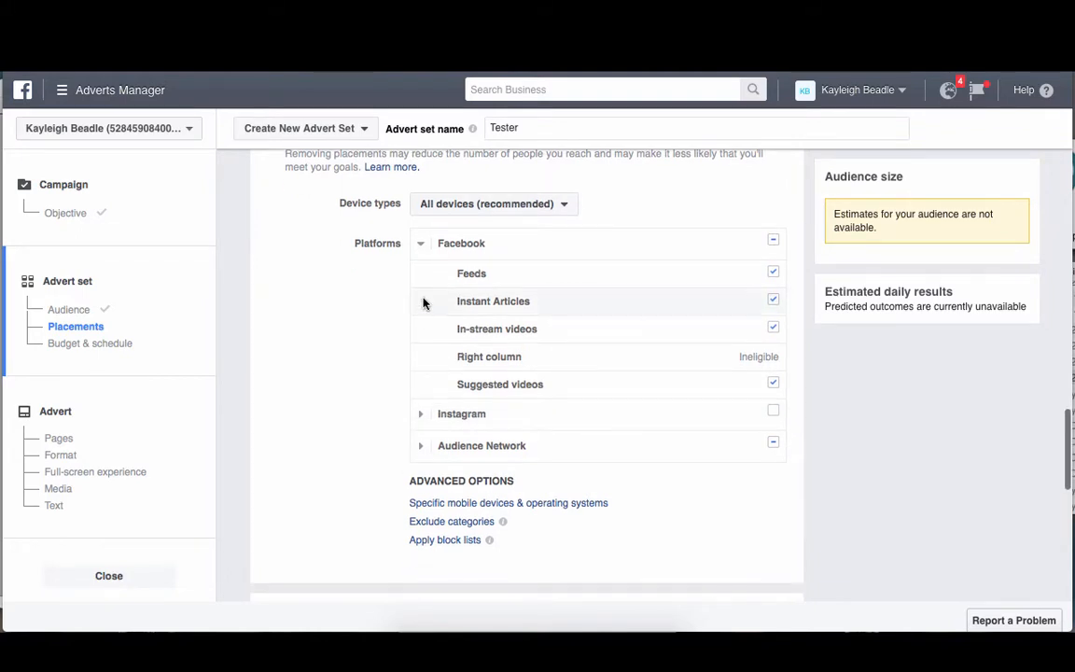
pyautogui.scroll(-1, 415, 266)
pyautogui.scroll(1, 411, 271)
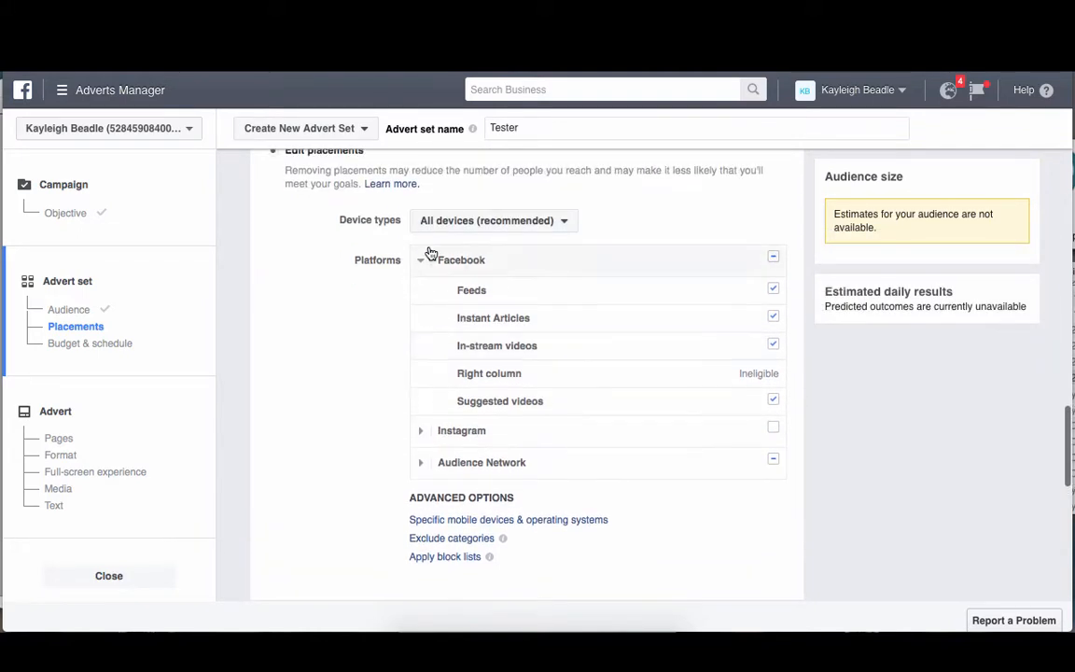
pyautogui.scroll(-4, 333, 343)
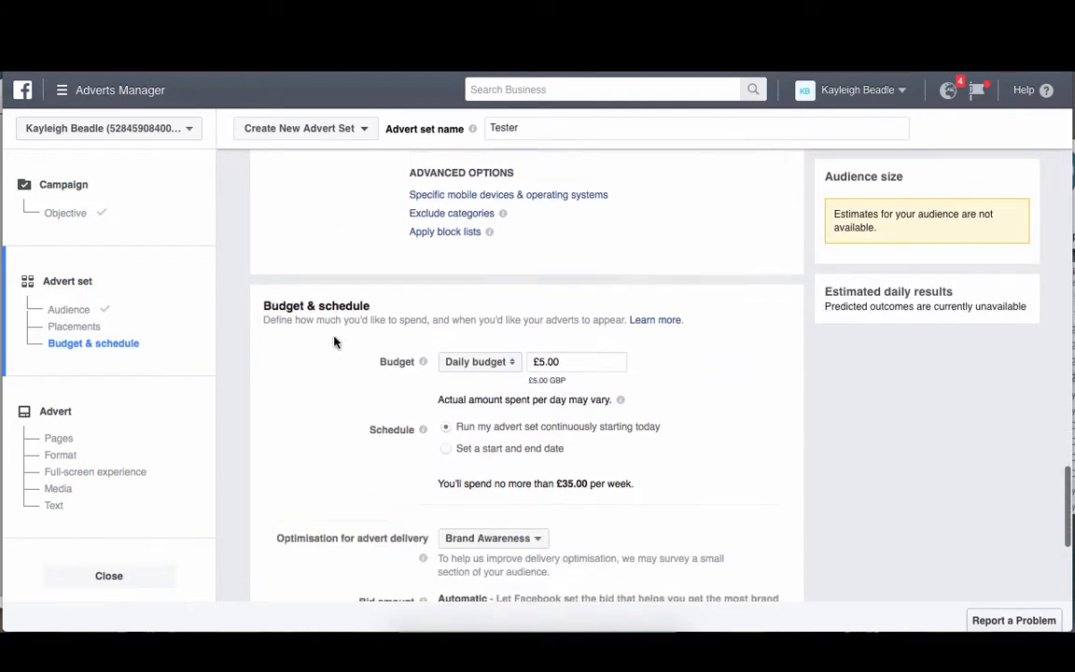
# Switch the advert set's schedule from running continuously to a set start and end date.
pyautogui.scroll(-1, 325, 455)
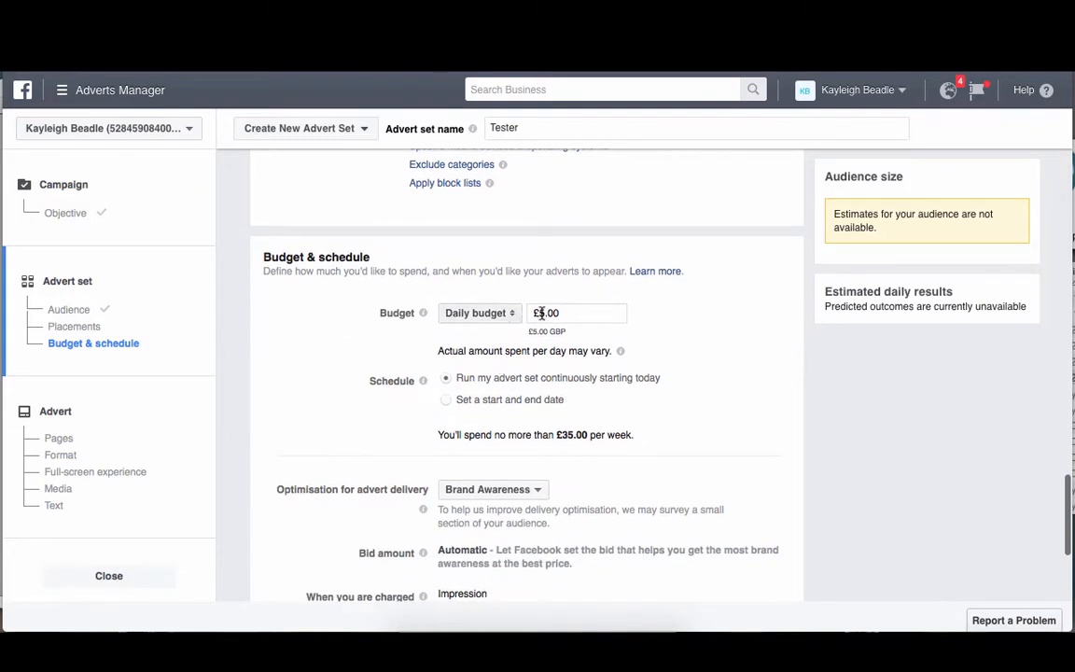
pyautogui.scroll(-1, 730, 360)
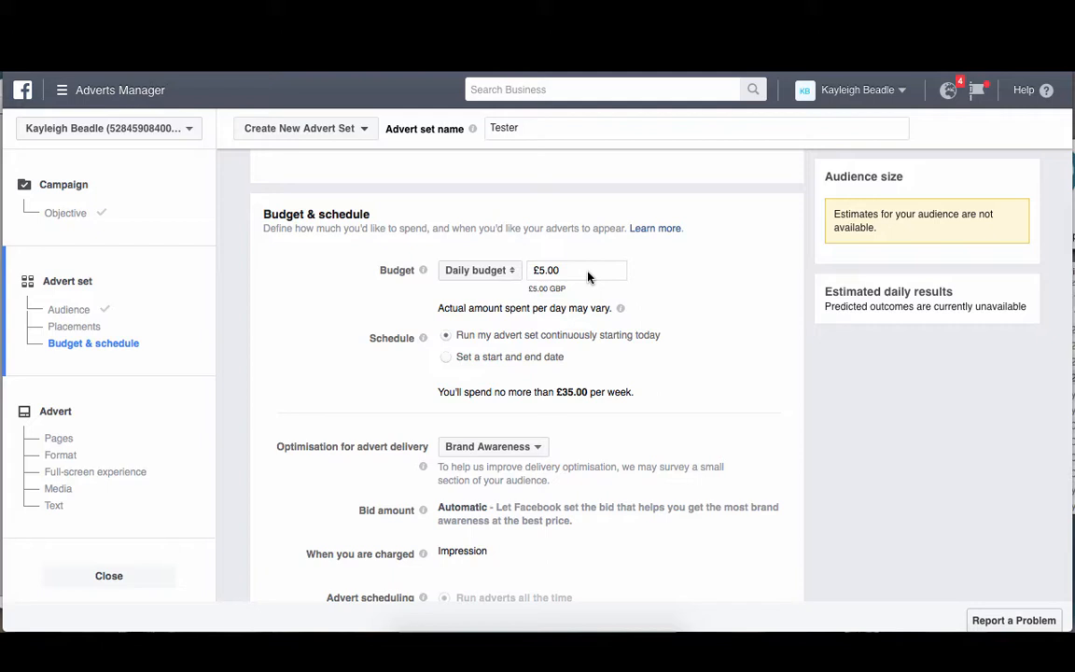
pyautogui.click(446, 358)
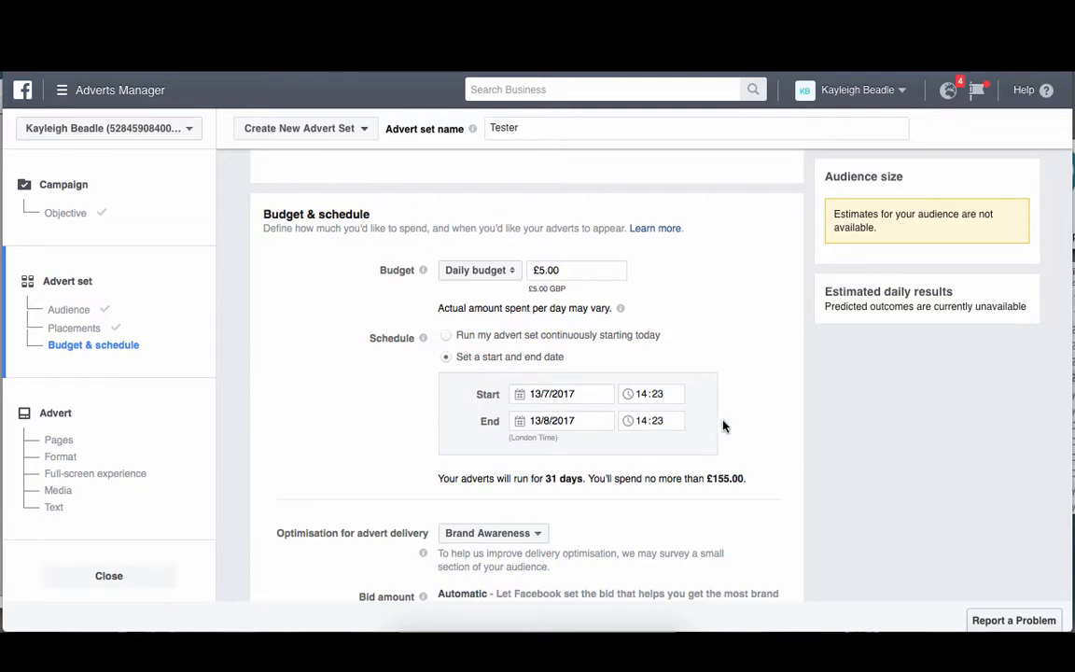
# Review the optimisation, bid, charging and delivery settings without changing them, and continue to the advert creation stage.
pyautogui.scroll(-3, 766, 431)
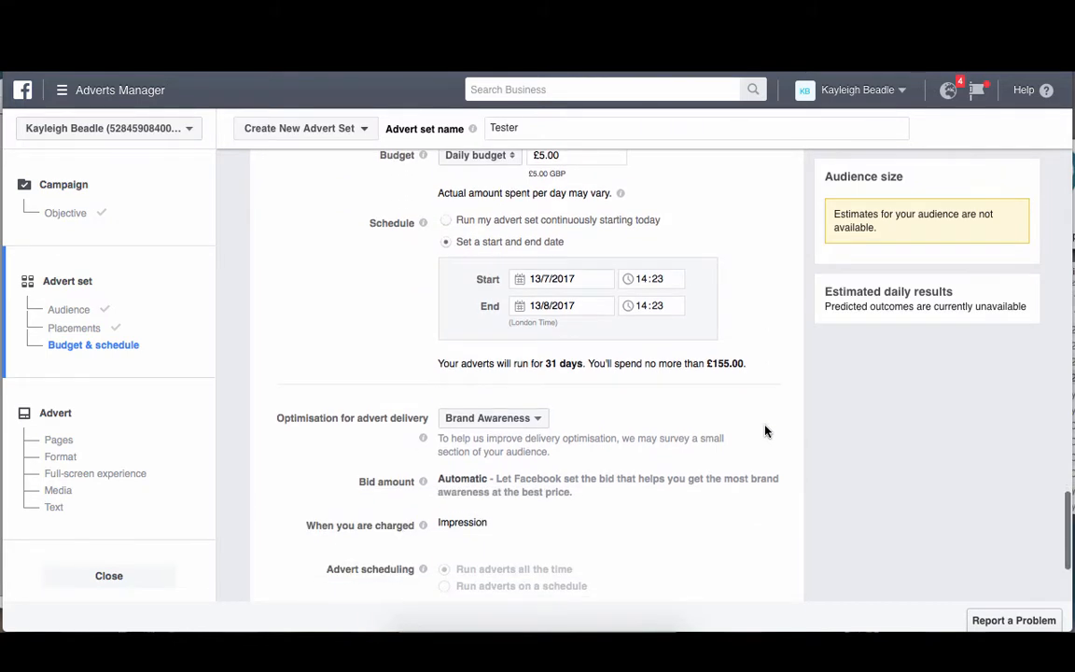
pyautogui.scroll(-2, 765, 426)
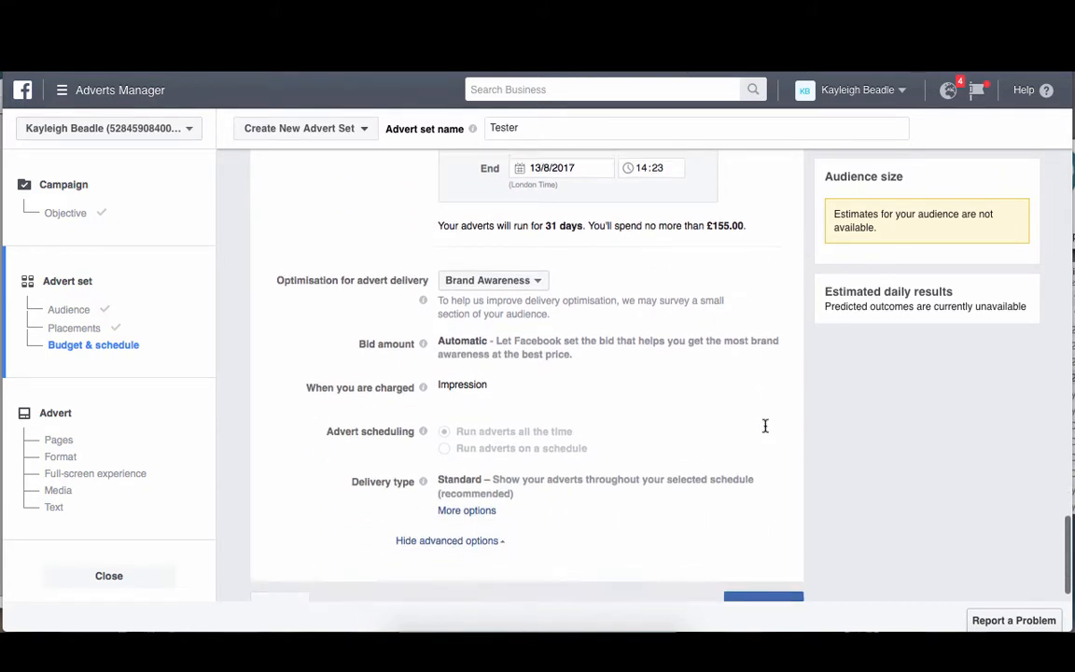
pyautogui.click(539, 278)
pyautogui.click(539, 279)
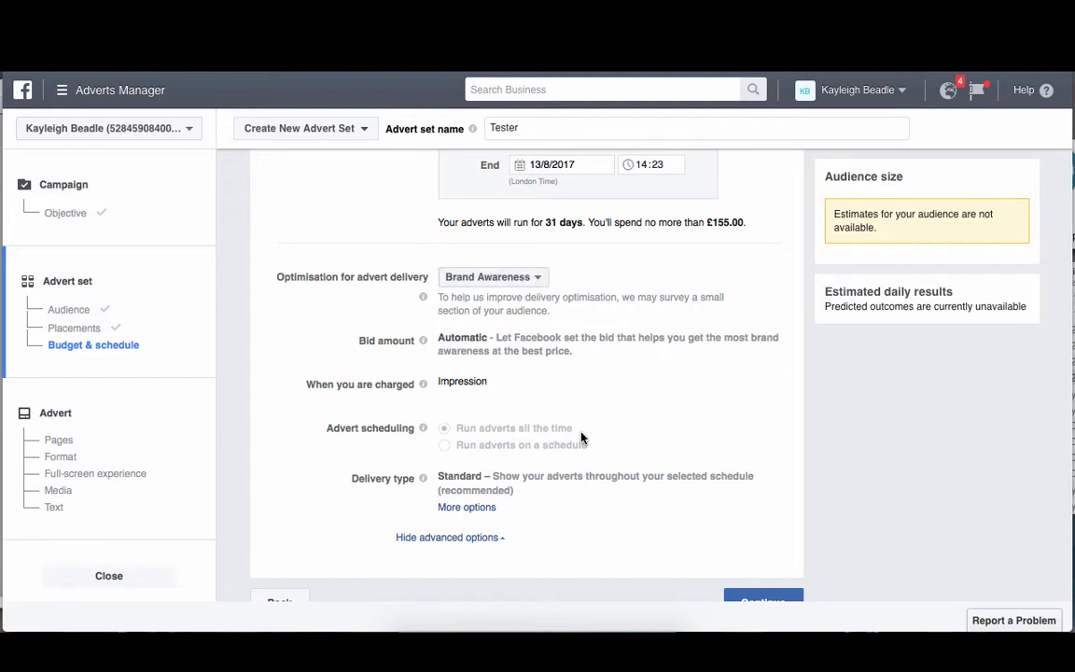
pyautogui.scroll(-1, 581, 437)
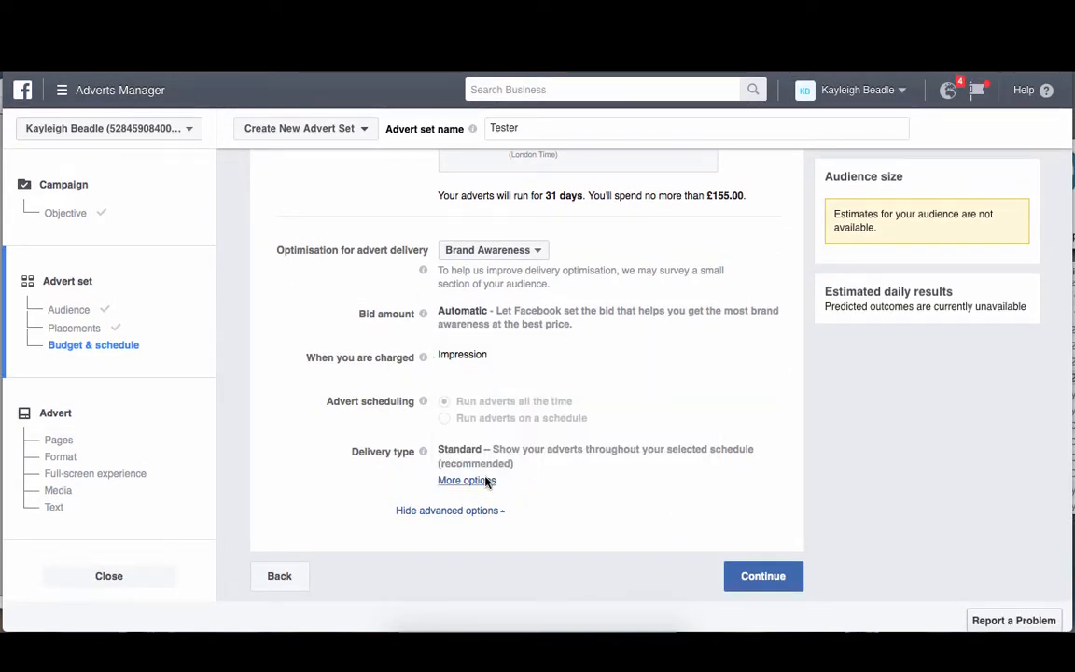
pyautogui.click(750, 581)
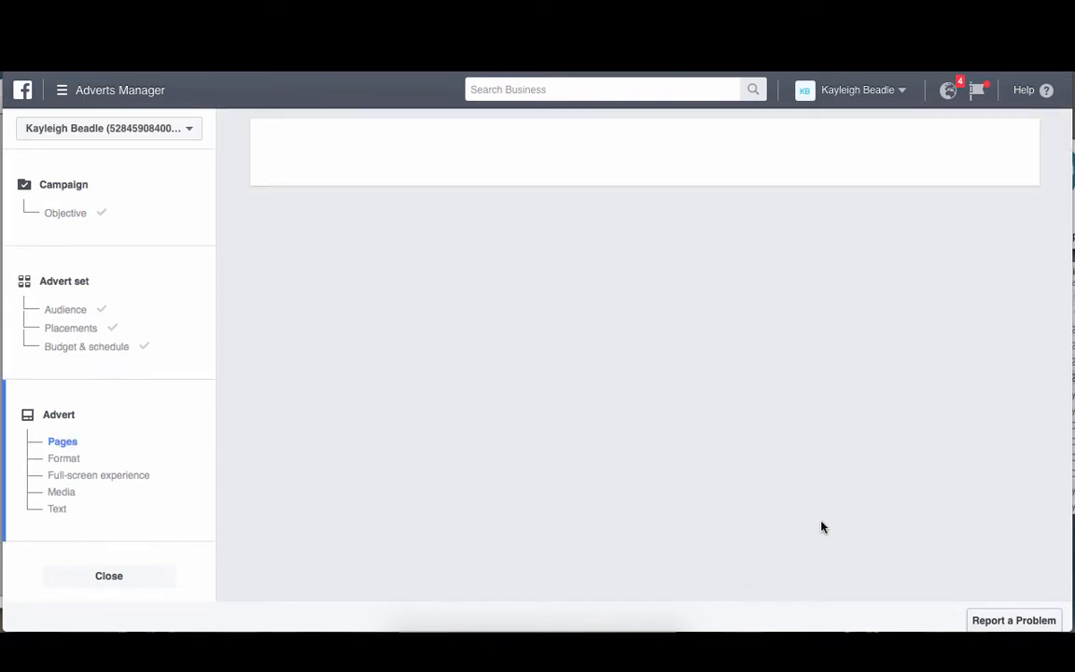
# Examine the new advert's Pages, Format, Full-screen experience, Images and Text sections.
pyautogui.scroll(-4, 737, 380)
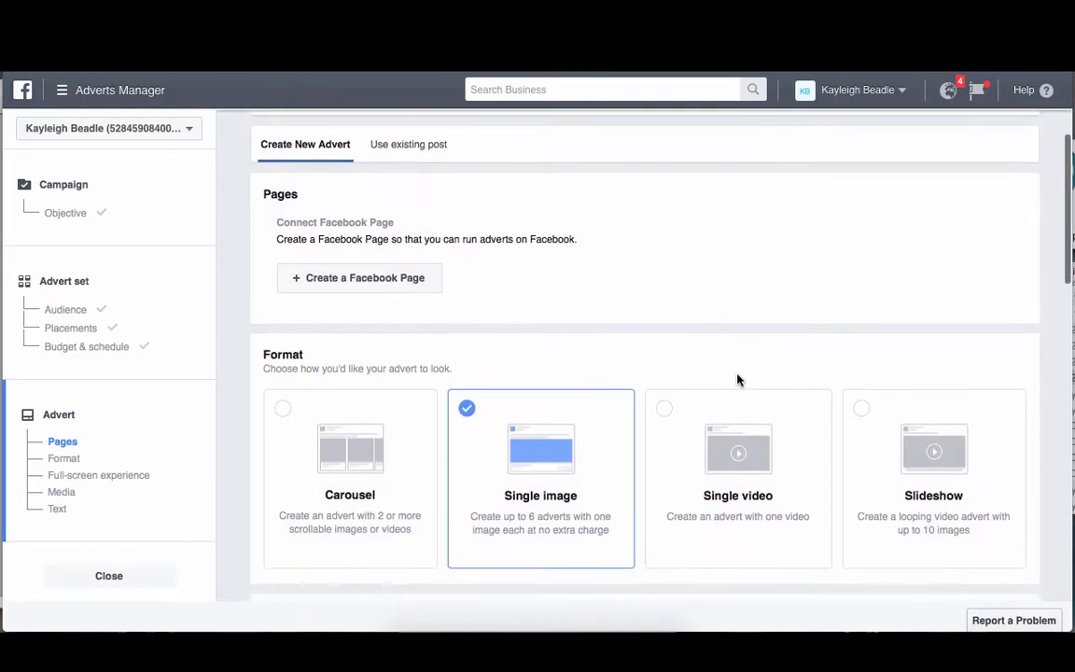
pyautogui.scroll(-5, 542, 307)
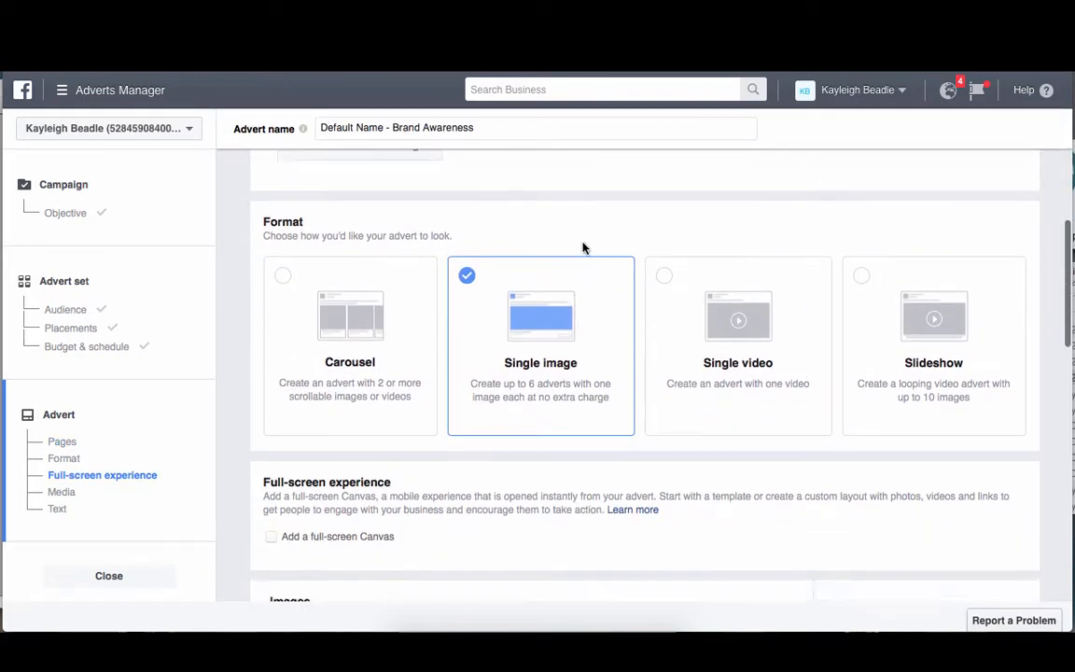
pyautogui.scroll(-2, 542, 317)
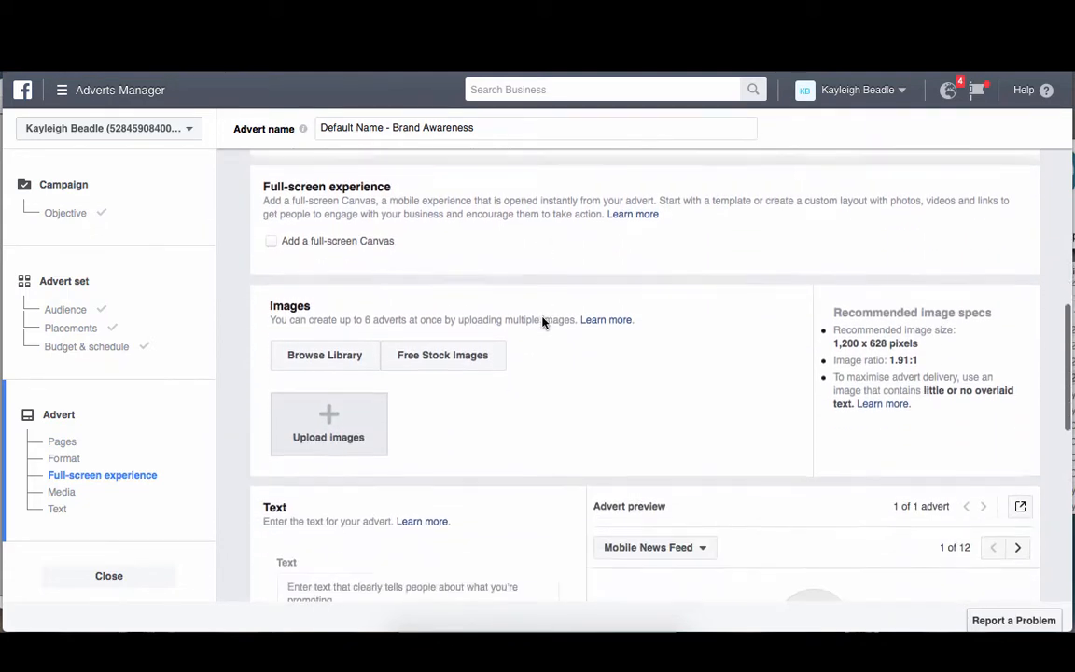
pyautogui.scroll(-5, 451, 425)
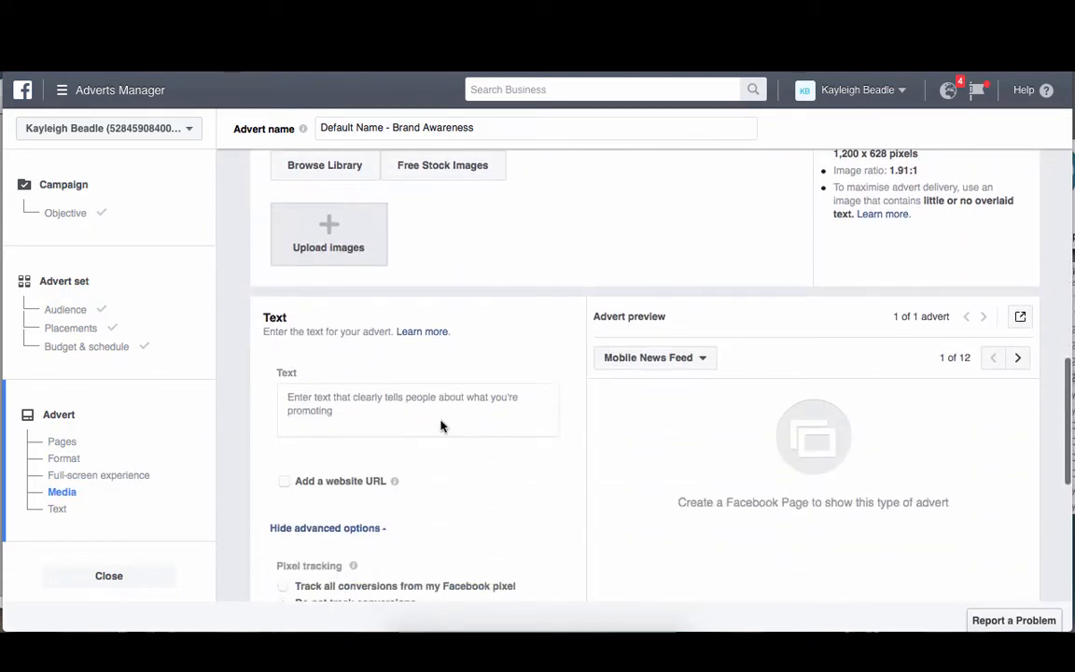
pyautogui.click(339, 410)
pyautogui.scroll(6, 458, 395)
pyautogui.scroll(3, 458, 395)
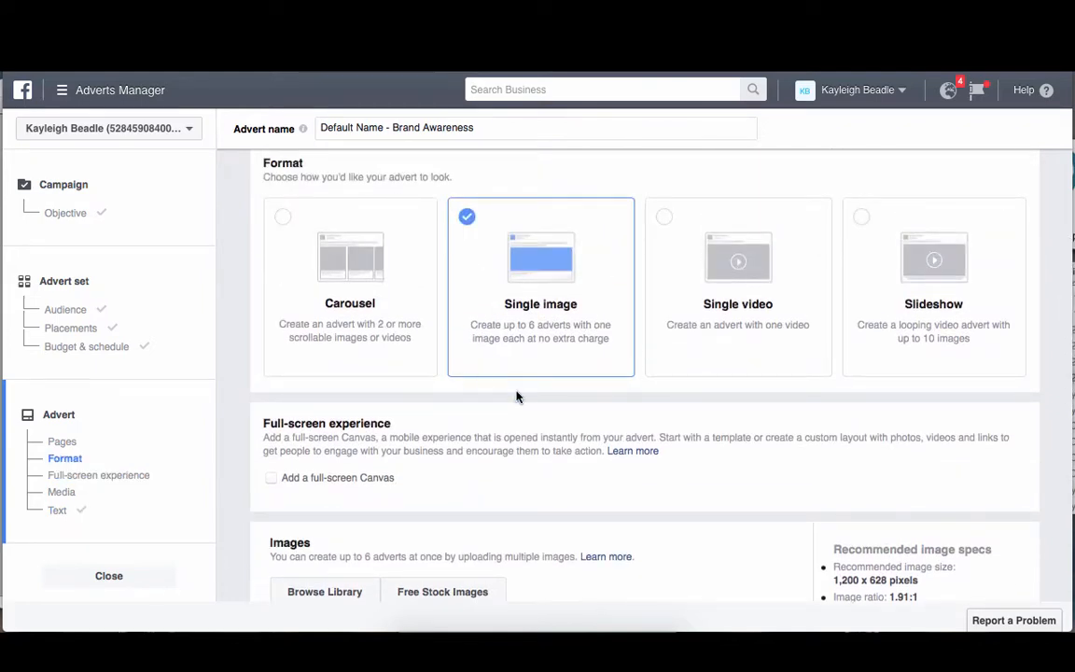
pyautogui.scroll(3, 516, 397)
pyautogui.scroll(-4, 516, 397)
pyautogui.scroll(3, 516, 396)
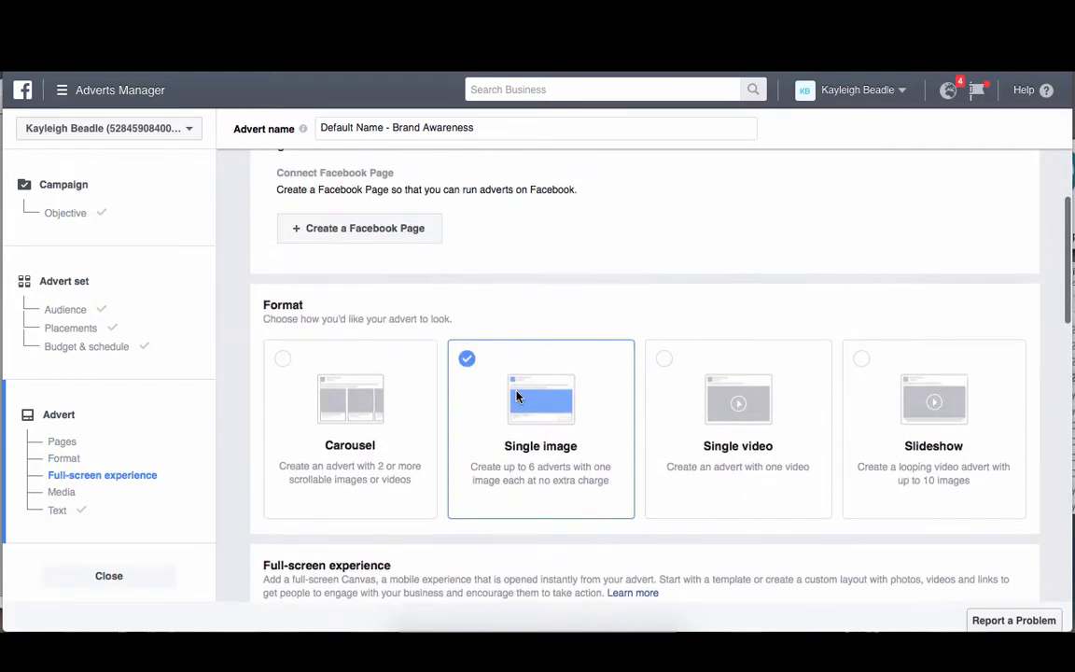
pyautogui.scroll(-3, 551, 399)
pyautogui.scroll(-5, 550, 399)
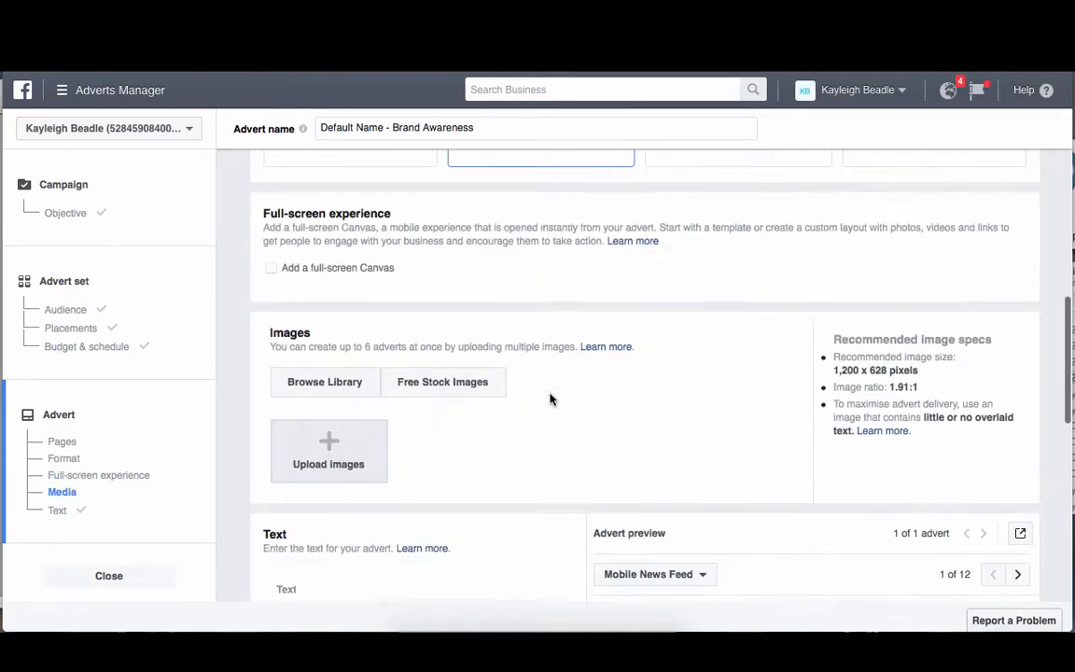
# Try to upload Six steps.jpg from the Desktop as the advert's image.
pyautogui.click(329, 367)
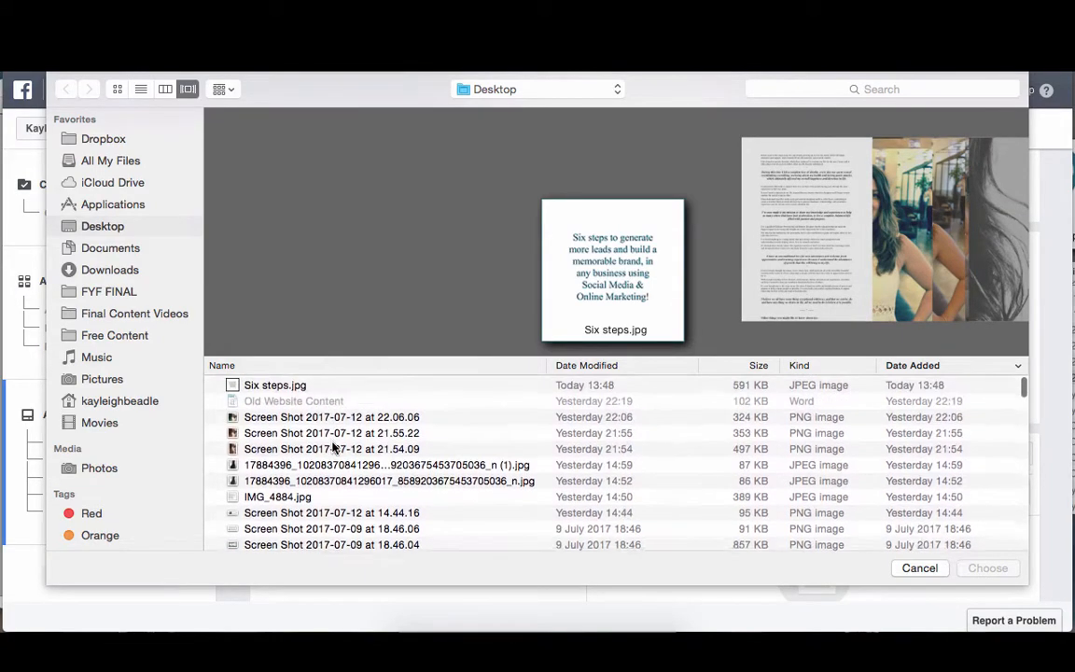
pyautogui.click(274, 385)
pyautogui.click(987, 568)
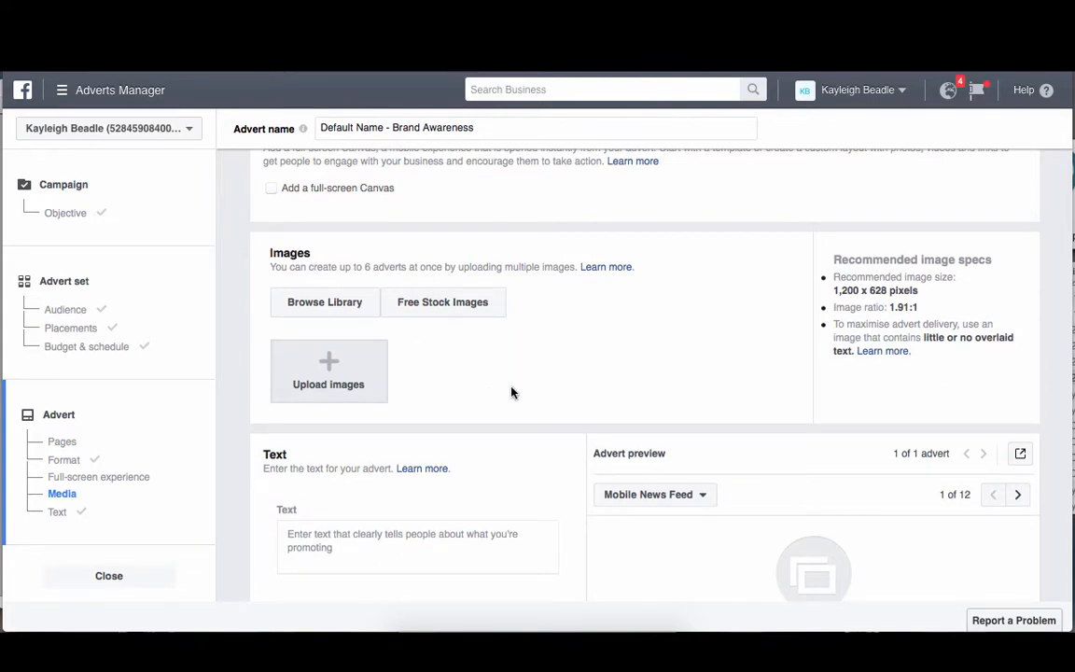
# Review the advert's format choices, the full-screen Canvas option, the image sources and the recommended image specs.
pyautogui.scroll(-3, 511, 392)
pyautogui.scroll(2, 511, 392)
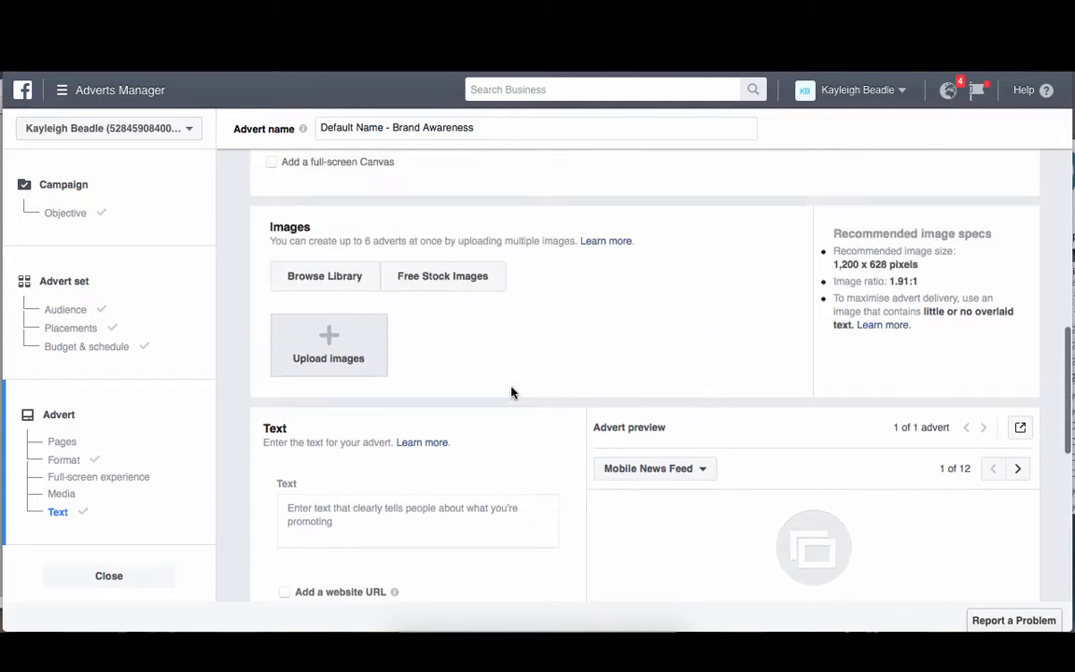
pyautogui.scroll(3, 471, 352)
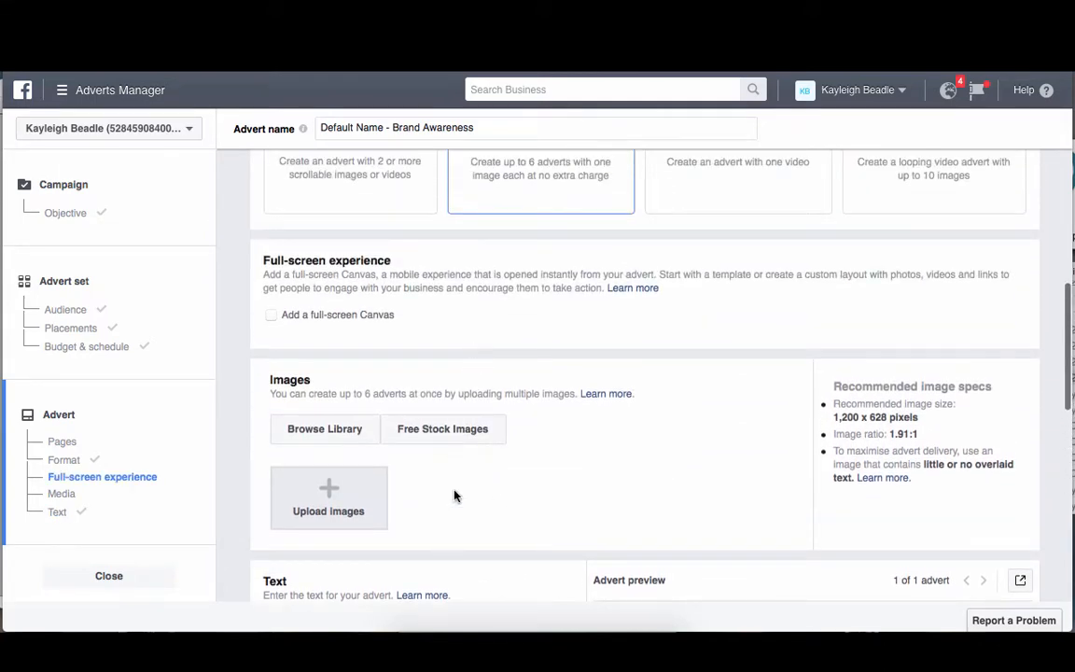
pyautogui.scroll(3, 467, 451)
pyautogui.scroll(-5, 467, 451)
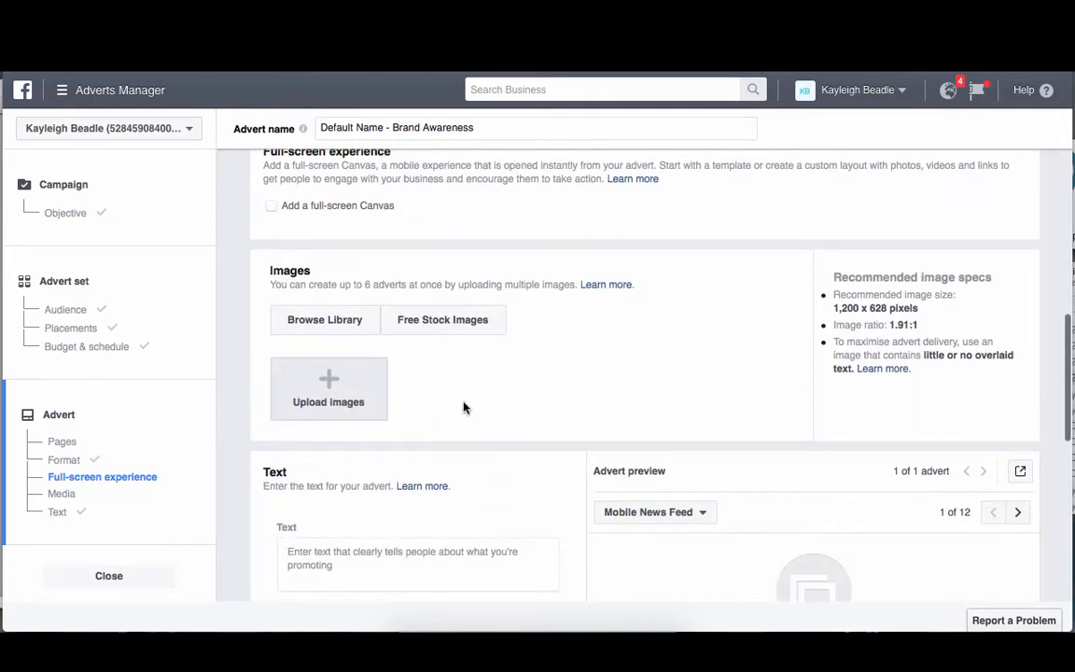
pyautogui.scroll(4, 441, 407)
pyautogui.scroll(1, 442, 407)
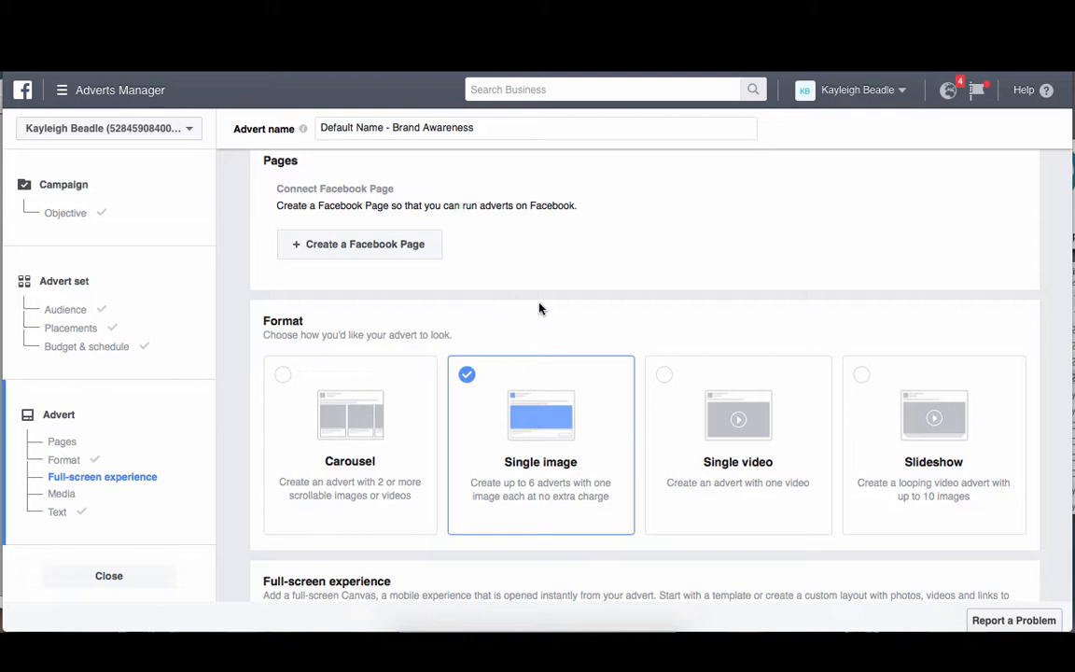
pyautogui.scroll(-2, 546, 310)
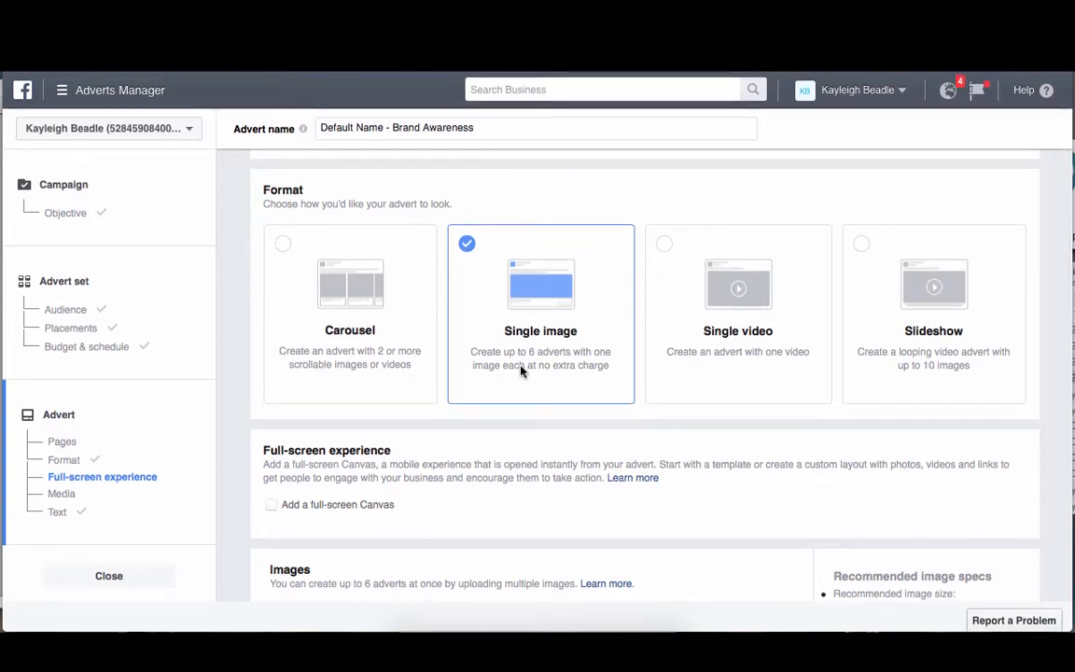
pyautogui.scroll(-2, 537, 308)
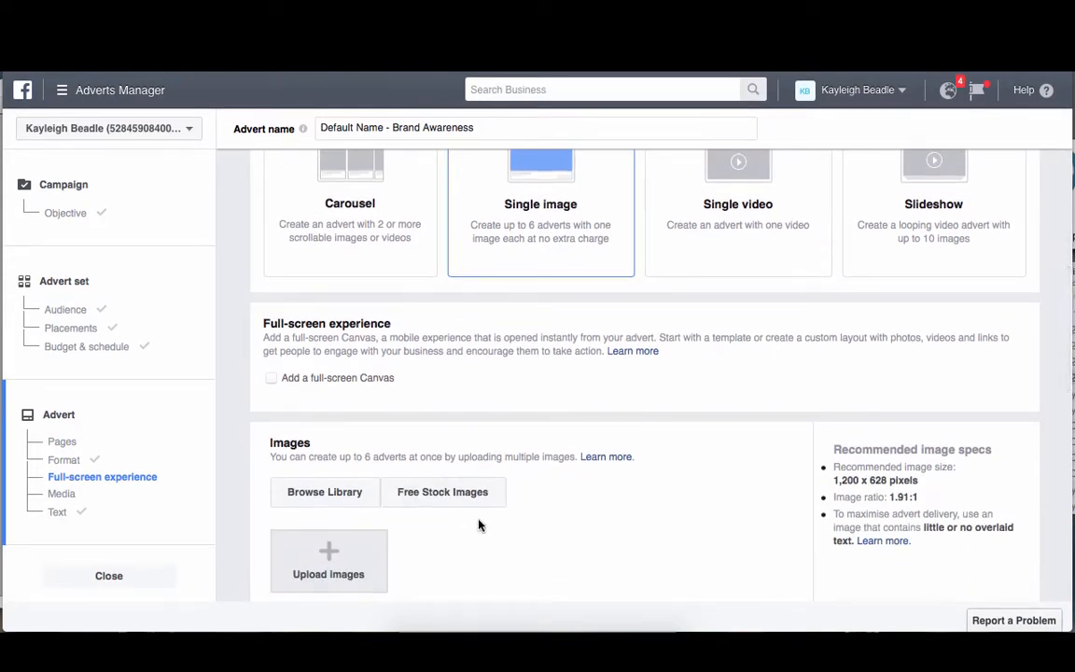
pyautogui.scroll(-1, 496, 360)
pyautogui.scroll(-1, 498, 361)
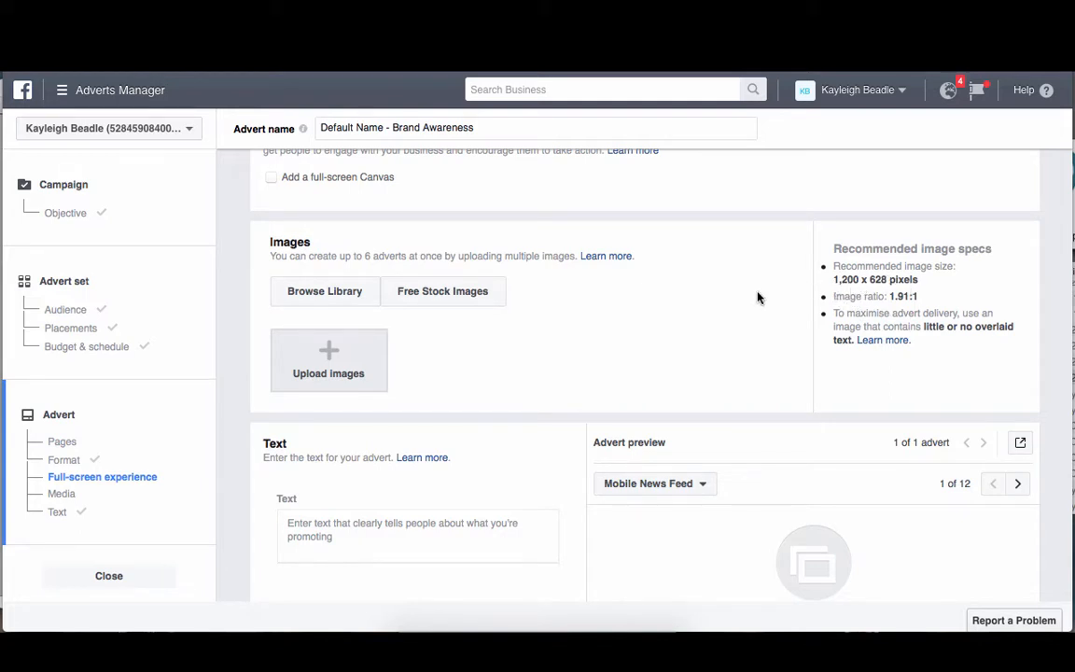
# Examine the advert's text field, website URL option, pixel and offline tracking settings, and the order options.
pyautogui.scroll(-1, 620, 316)
pyautogui.scroll(-1, 560, 322)
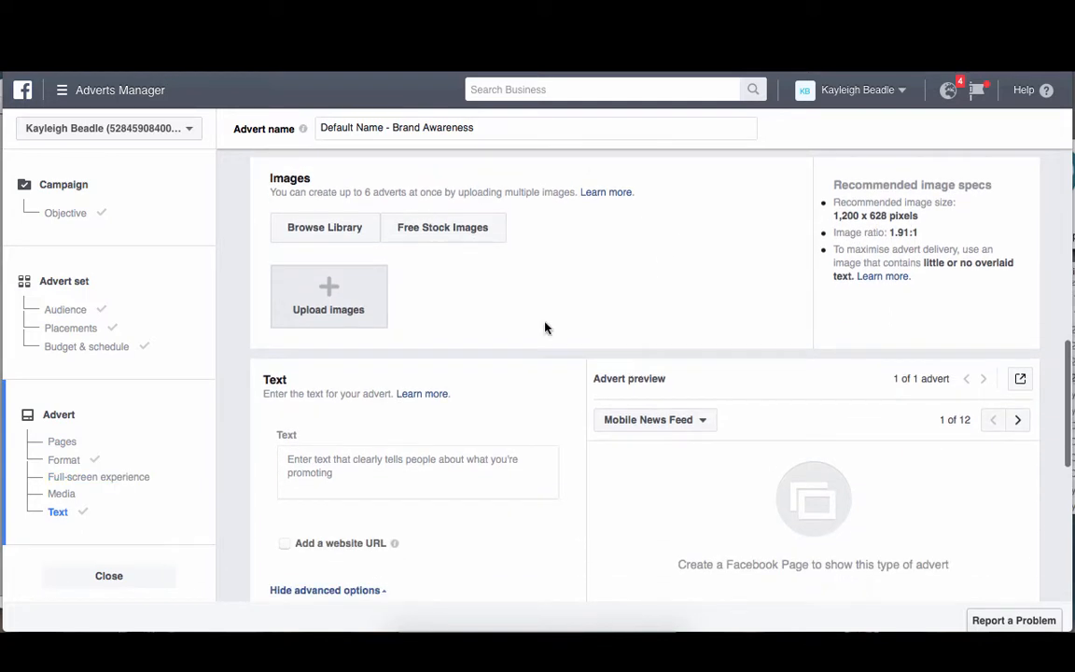
pyautogui.scroll(-4, 466, 346)
pyautogui.scroll(-2, 392, 312)
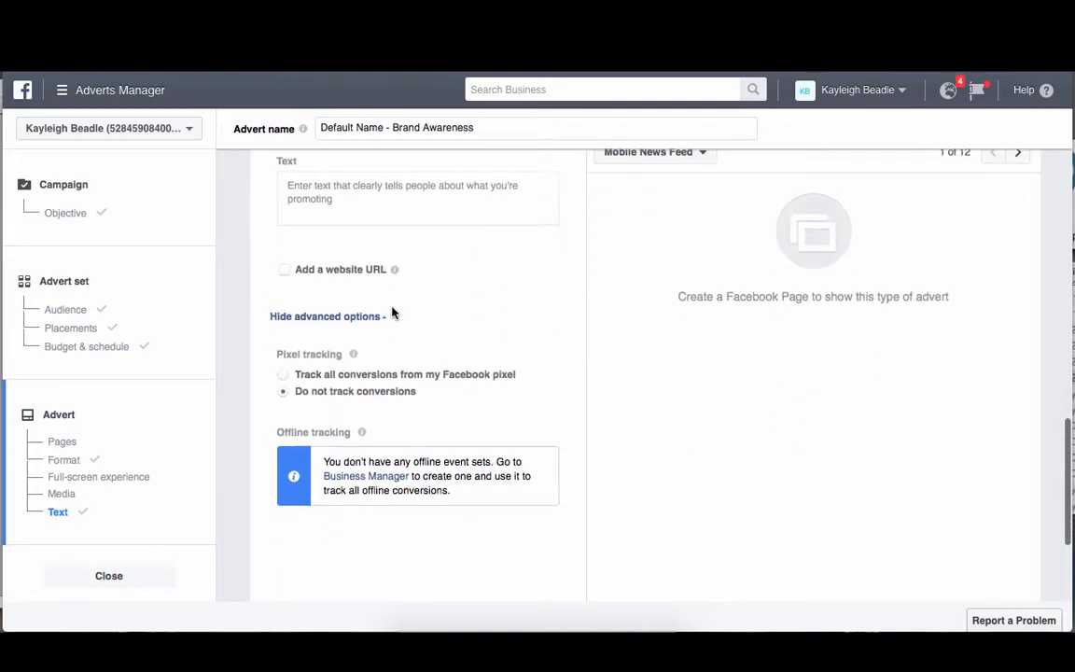
pyautogui.moveTo(393, 269)
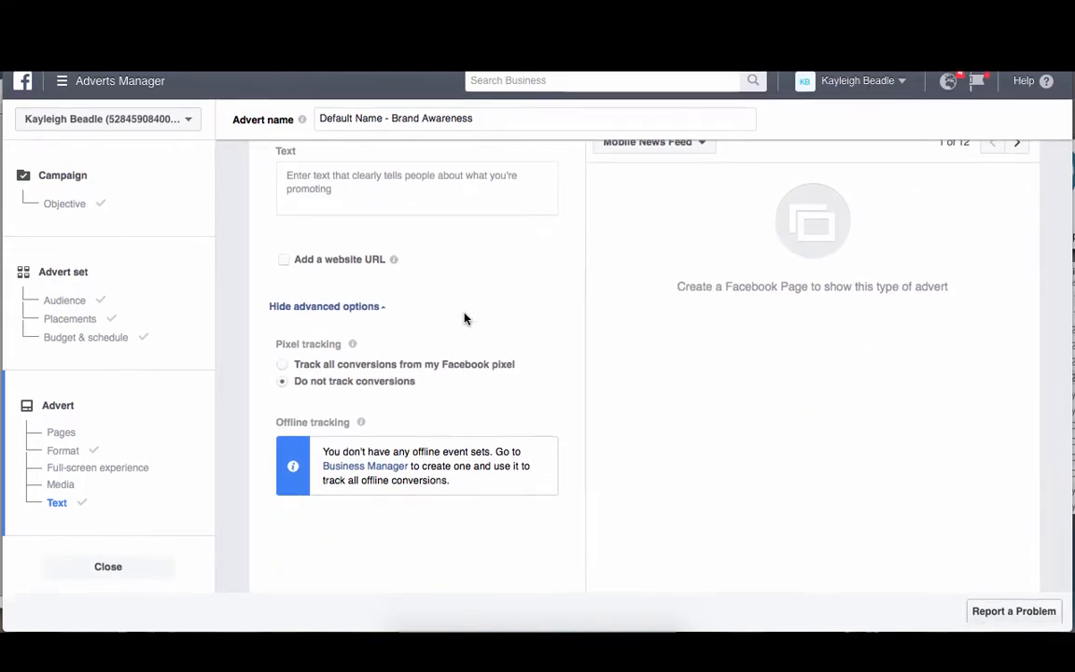
pyautogui.scroll(-4, 484, 396)
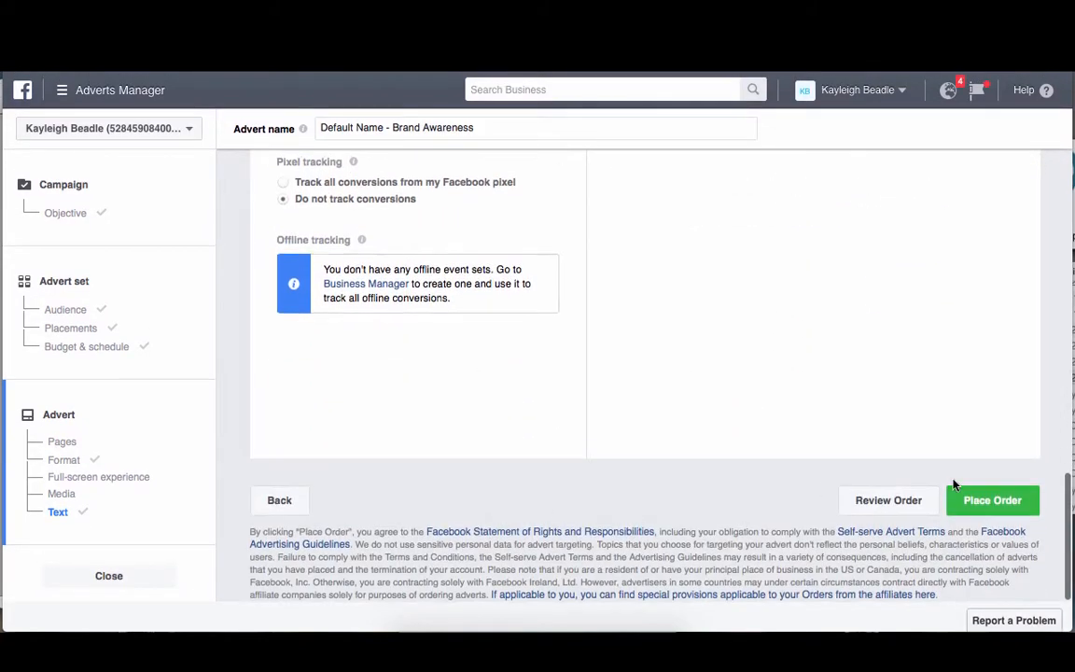
pyautogui.scroll(5, 691, 456)
pyautogui.scroll(3, 469, 350)
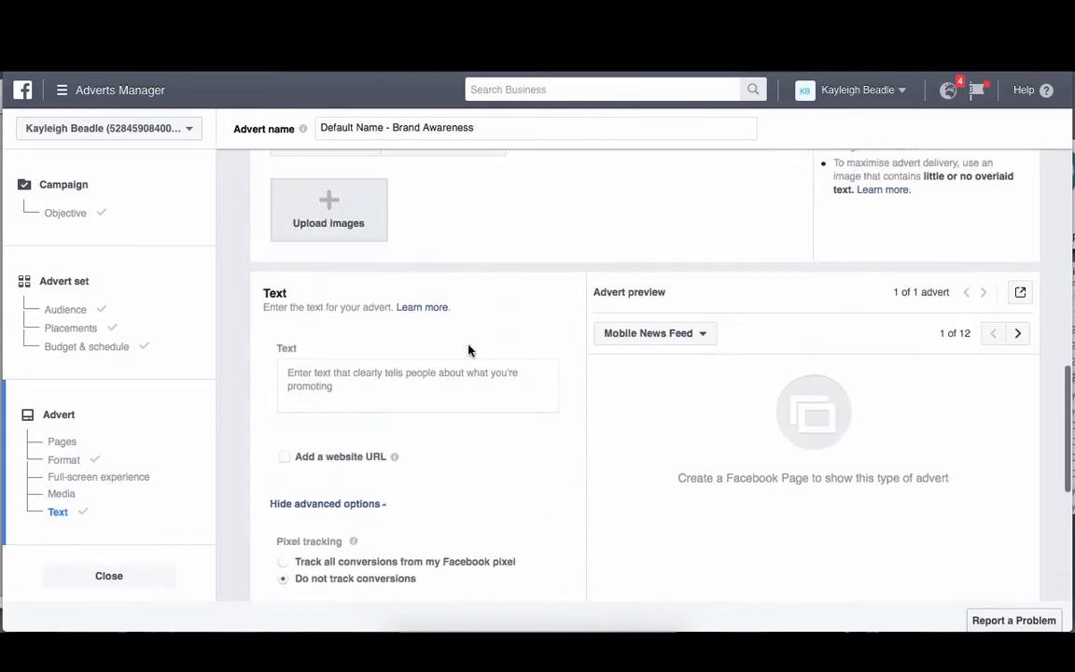
pyautogui.scroll(1, 469, 350)
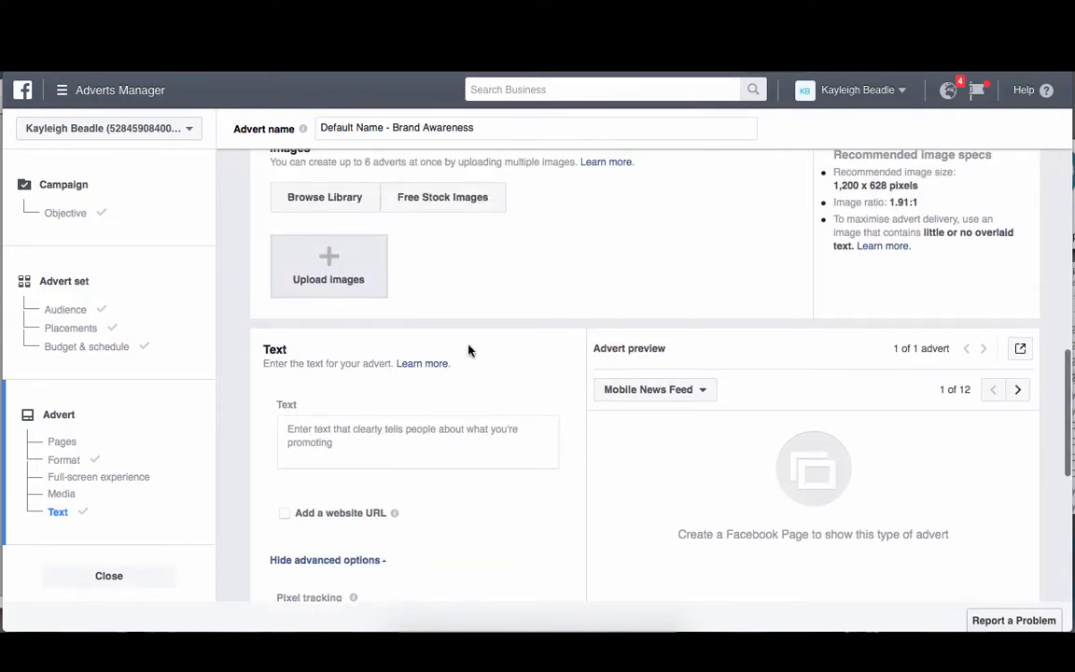
# View the placements available for the advert preview, and recheck the text, tracking and order sections.
pyautogui.click(704, 389)
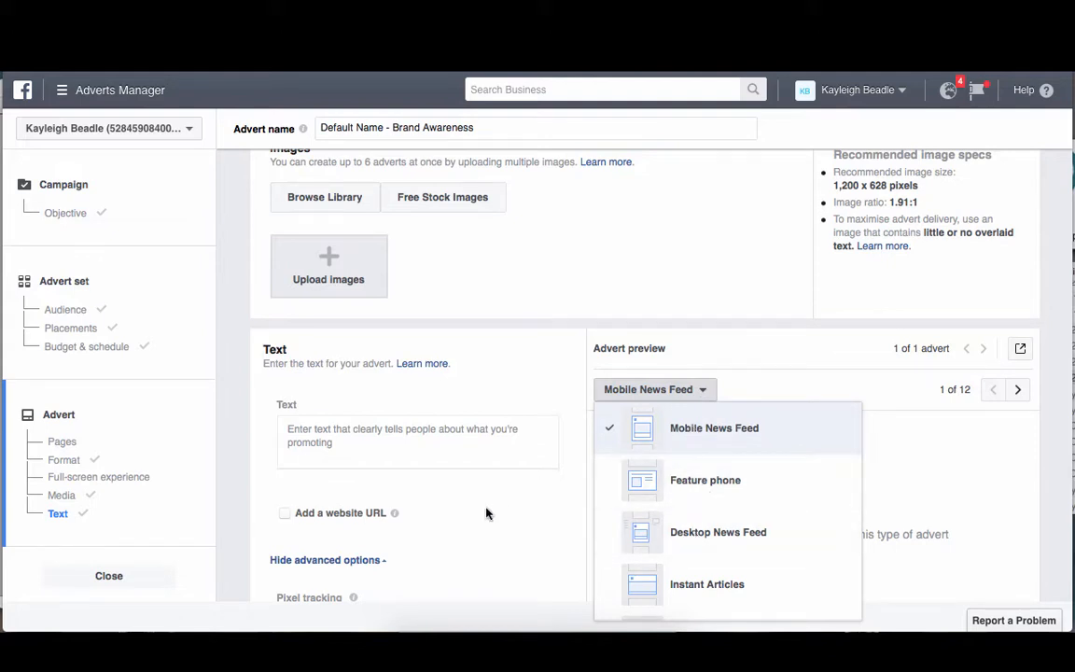
pyautogui.scroll(-1, 486, 512)
pyautogui.scroll(-2, 751, 511)
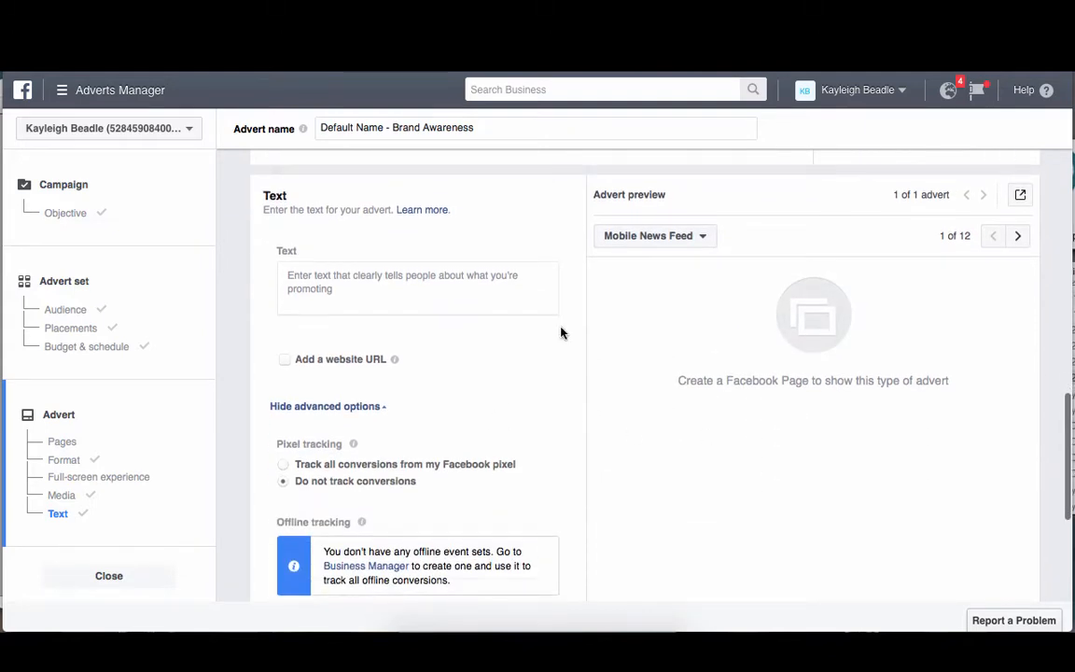
pyautogui.scroll(-5, 497, 372)
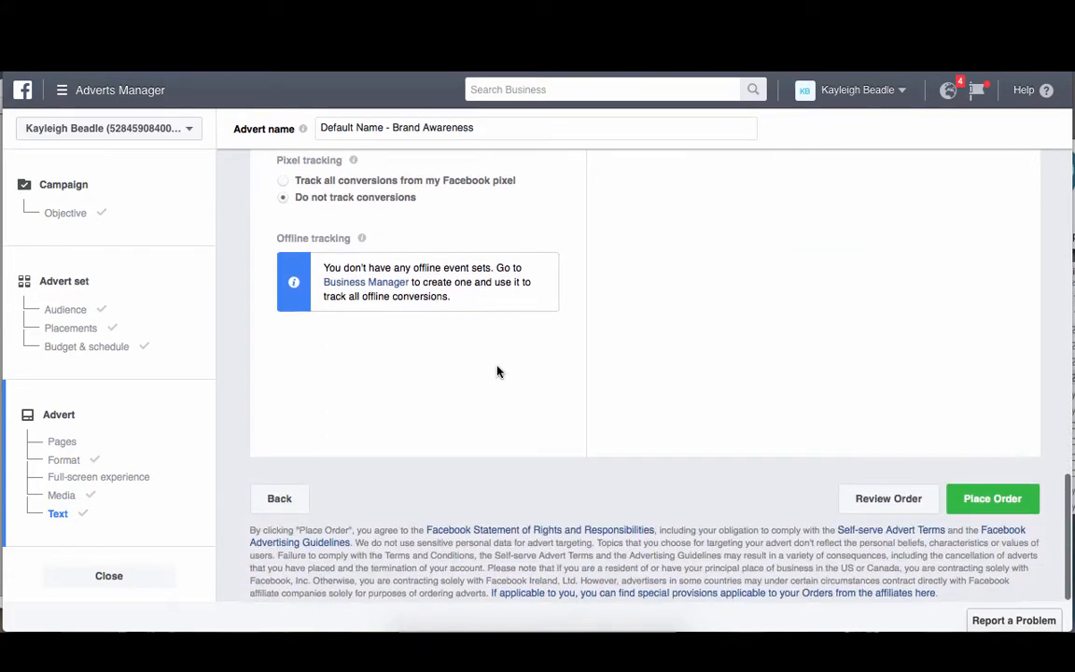
pyautogui.scroll(8, 497, 371)
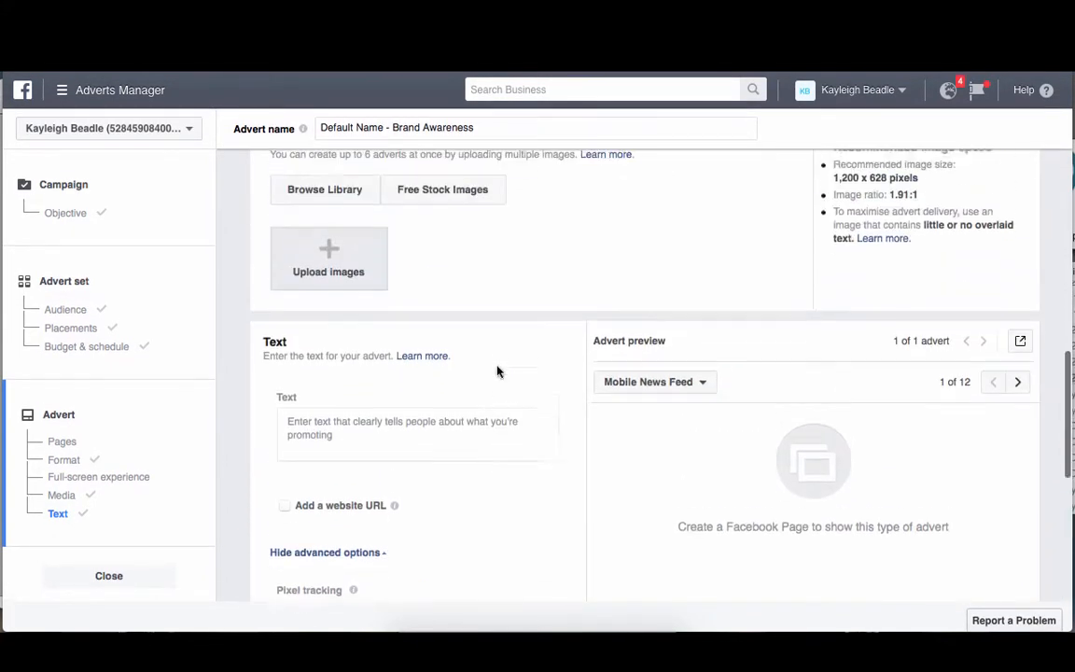
pyautogui.scroll(-8, 497, 372)
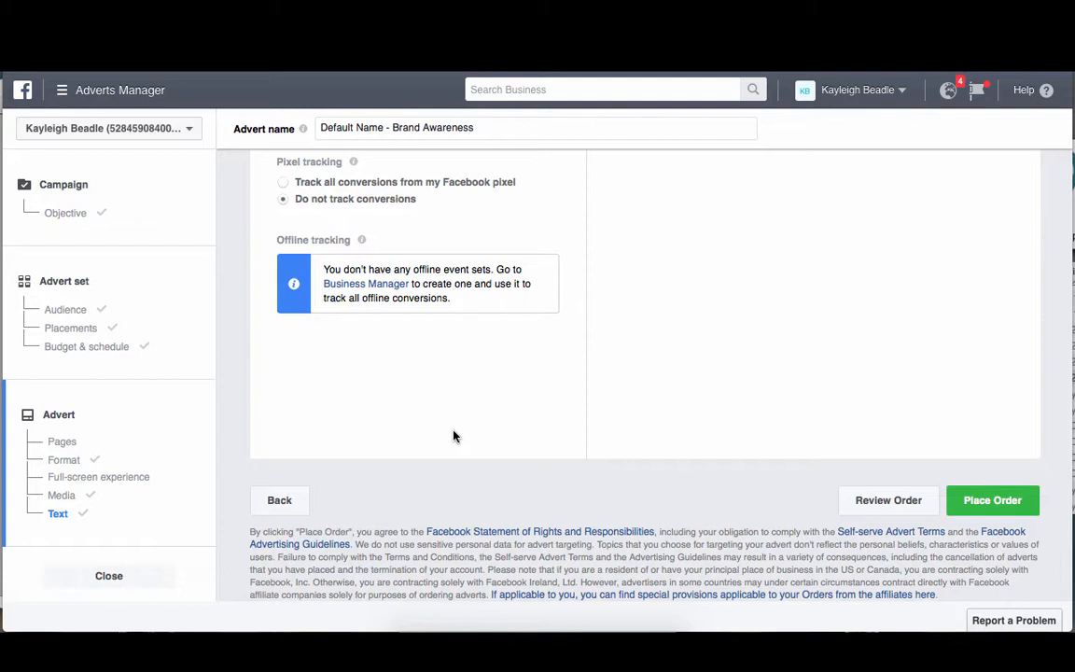
# Recheck the advert's full-screen, image, text, tracking and order sections, ending at the Facebook Page and format choices.
pyautogui.scroll(5, 454, 436)
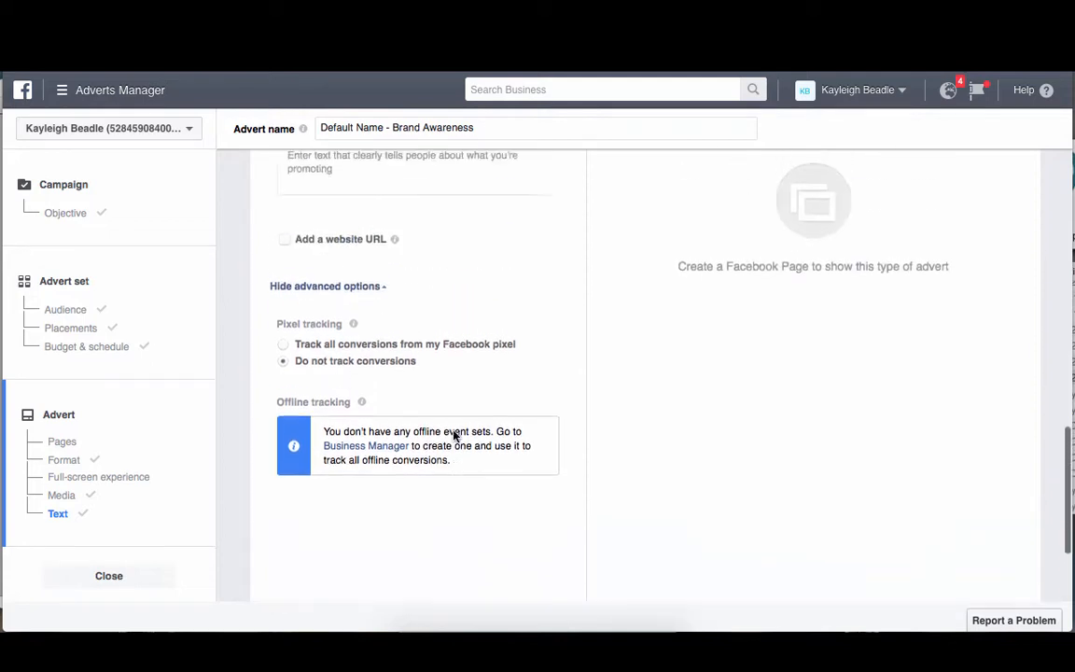
pyautogui.scroll(4, 453, 436)
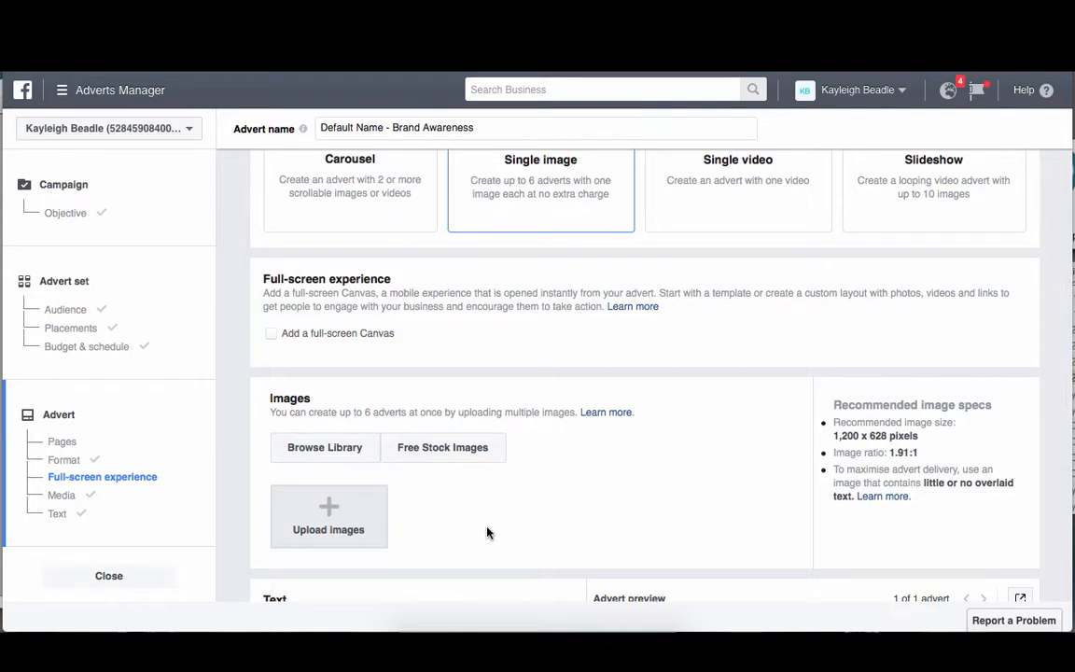
pyautogui.scroll(-2, 487, 532)
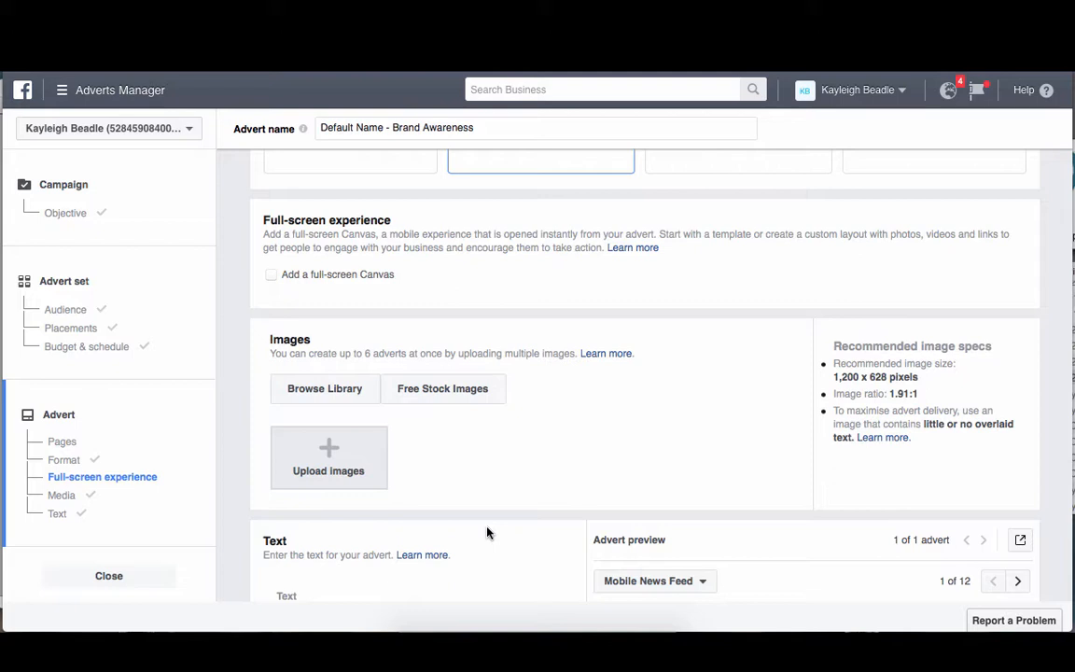
pyautogui.scroll(-2, 487, 533)
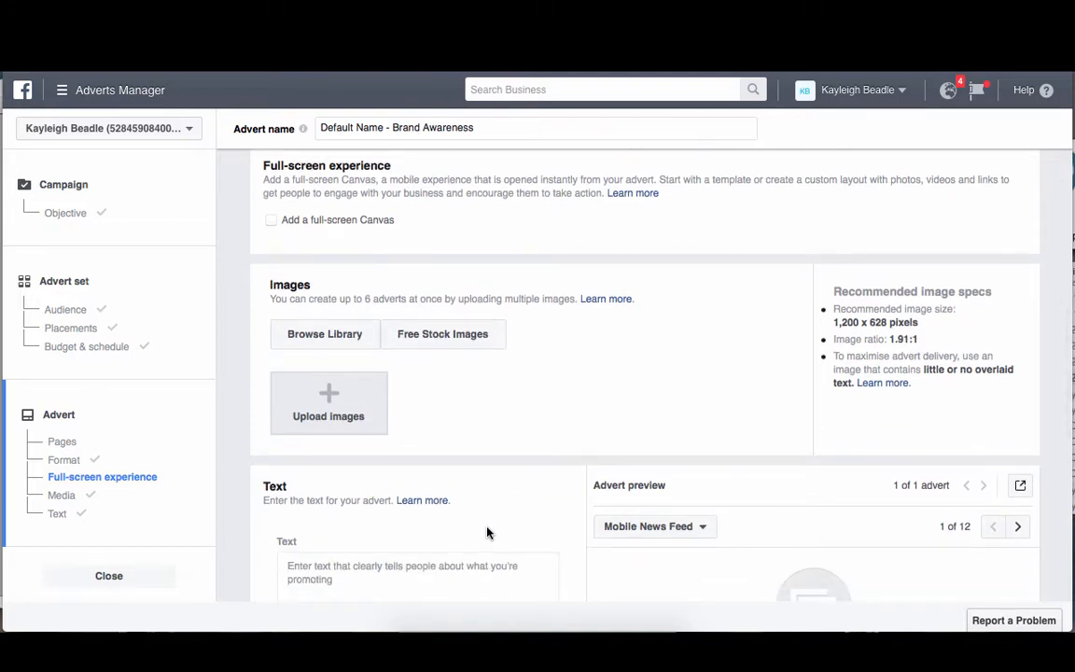
pyautogui.scroll(-2, 487, 533)
pyautogui.scroll(-2, 487, 533)
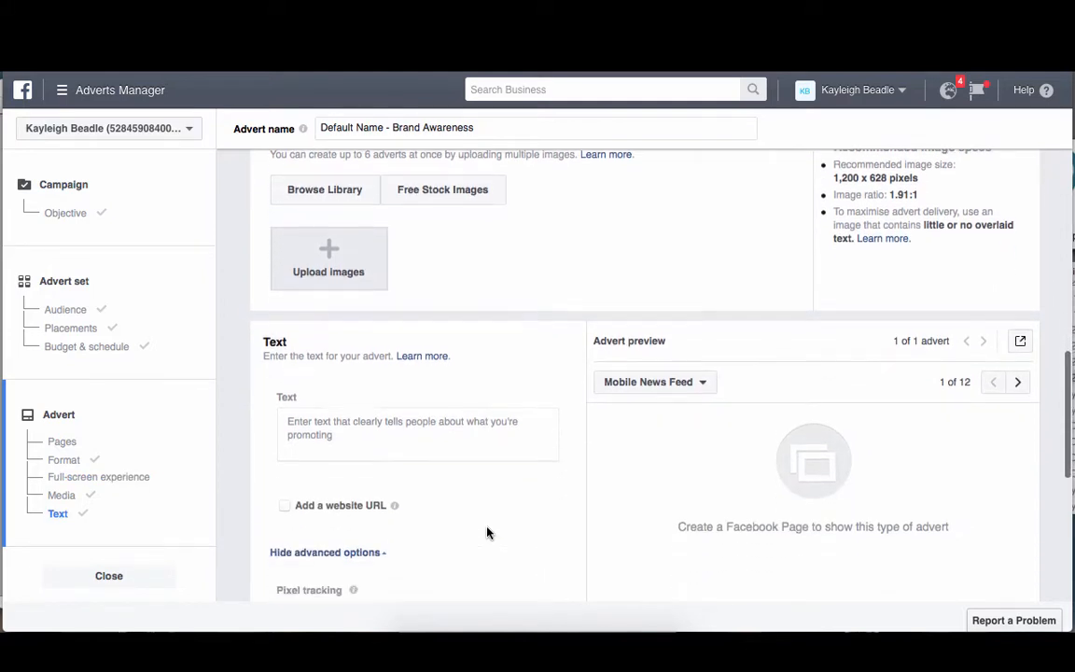
pyautogui.scroll(-4, 487, 533)
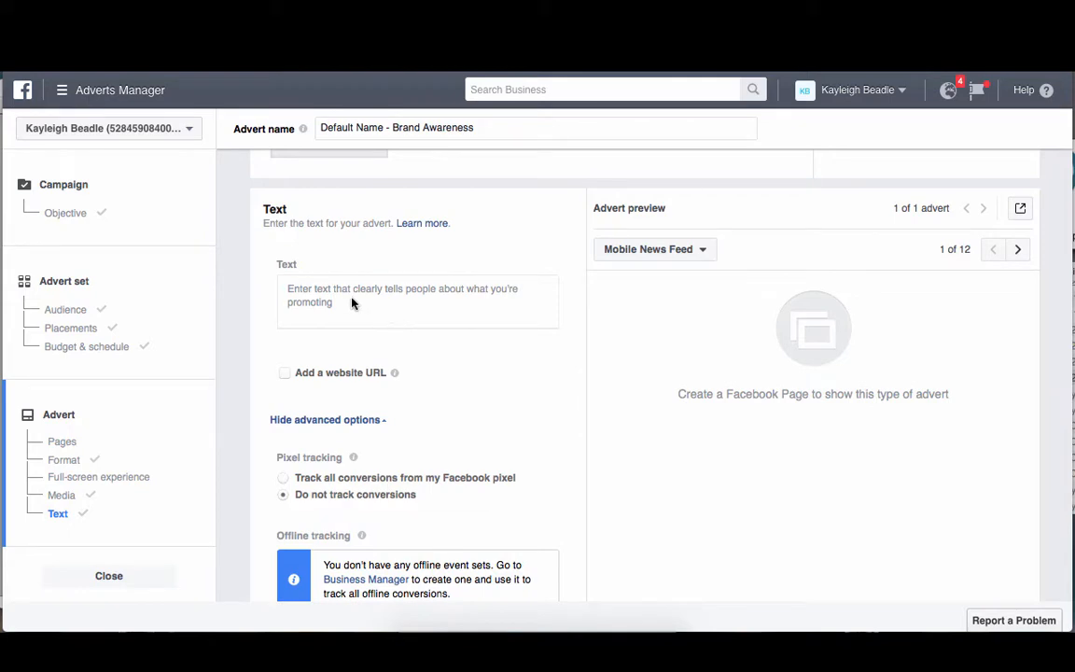
pyautogui.scroll(-6, 377, 298)
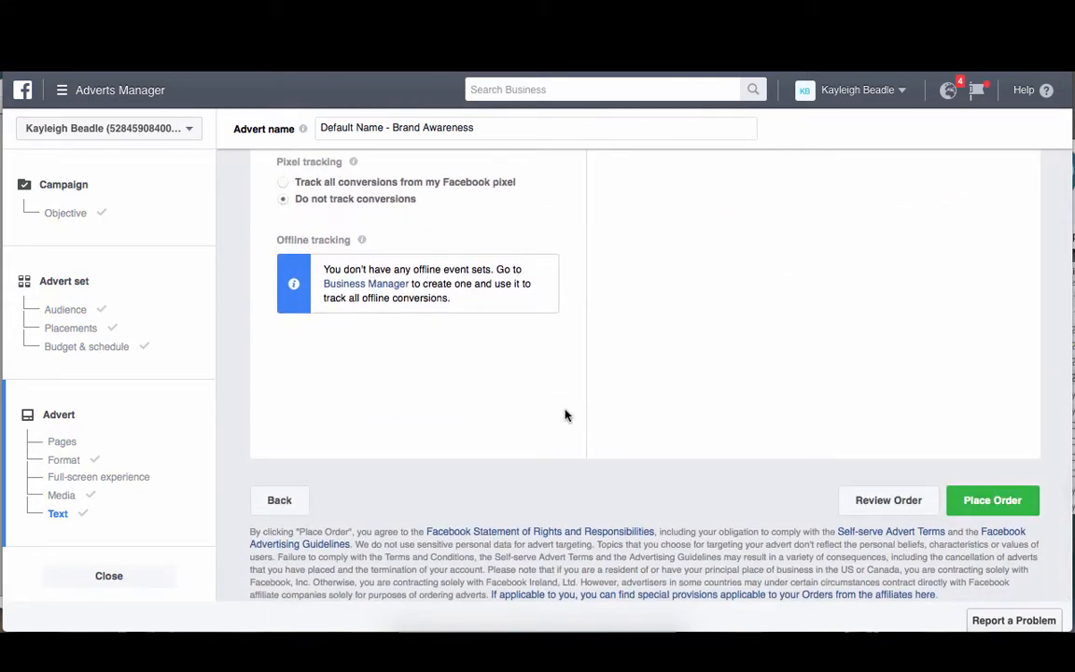
pyautogui.scroll(8, 566, 412)
pyautogui.scroll(7, 565, 414)
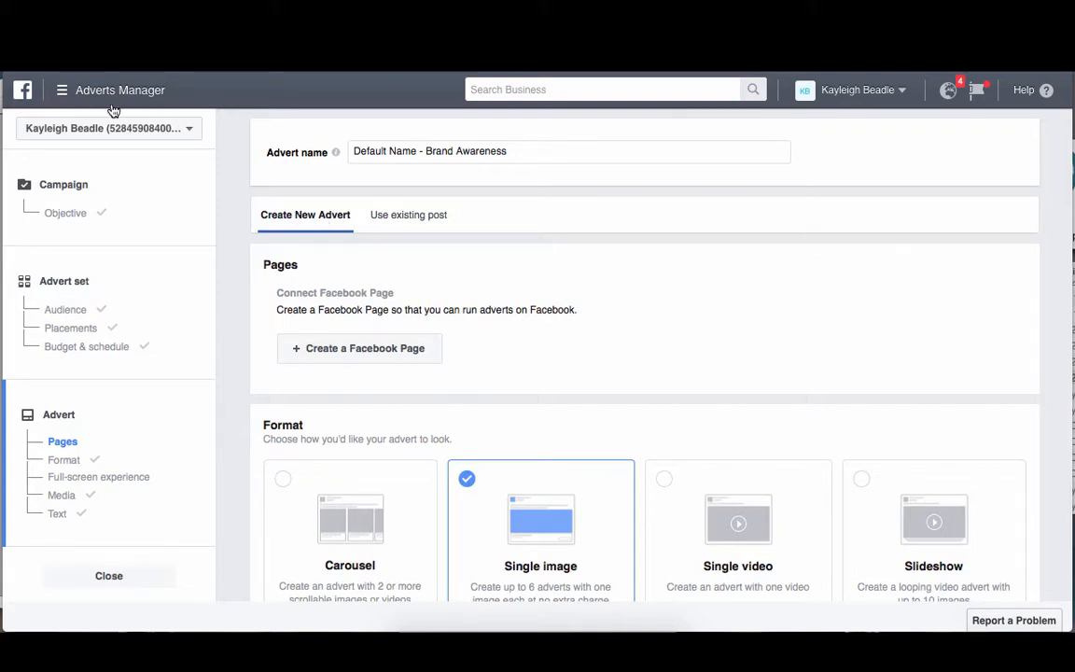
# Go to the Business Manager home, open the second listed advert account and show the advert sets of its first Traffic campaign.
pyautogui.click(560, 44)
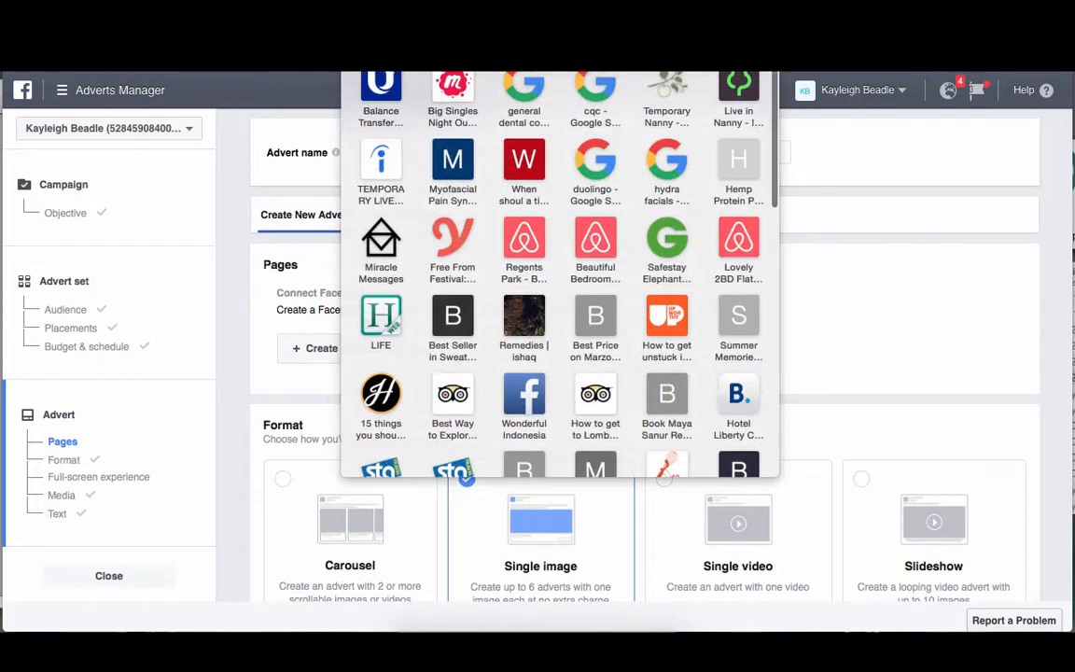
pyautogui.write('business')
pyautogui.press('Return')
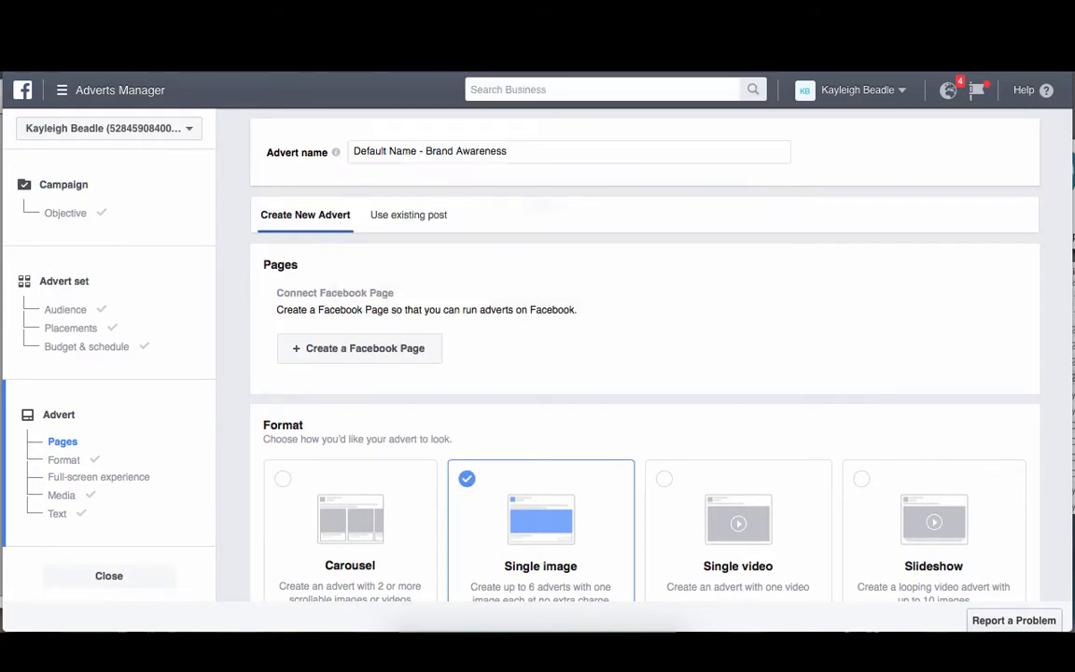
pyautogui.click(628, 244)
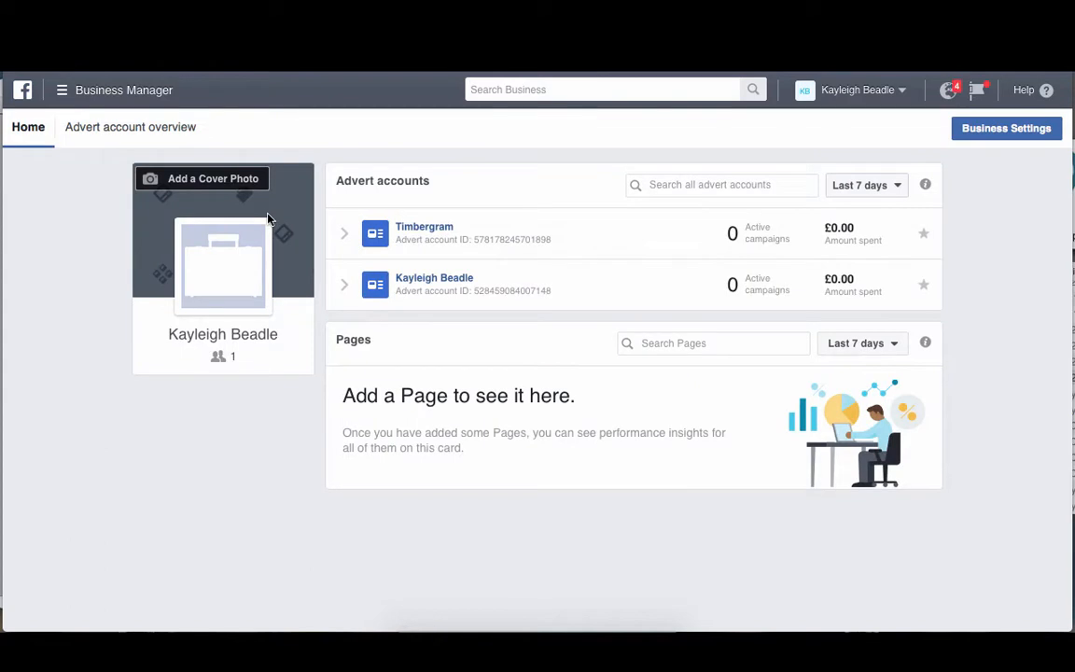
pyautogui.click(422, 283)
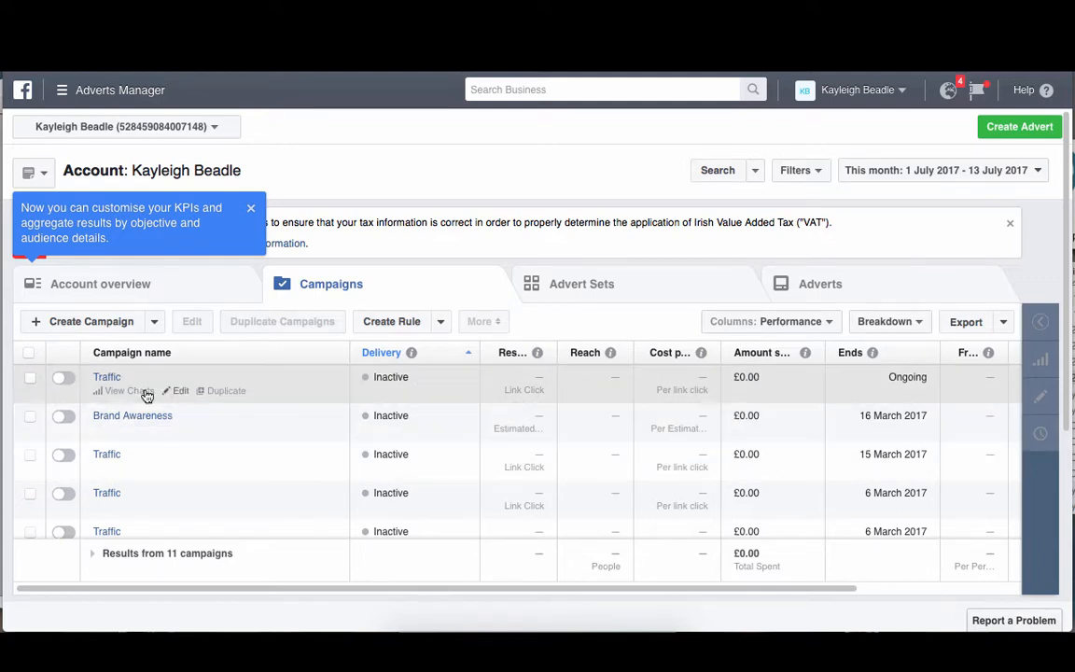
pyautogui.click(106, 377)
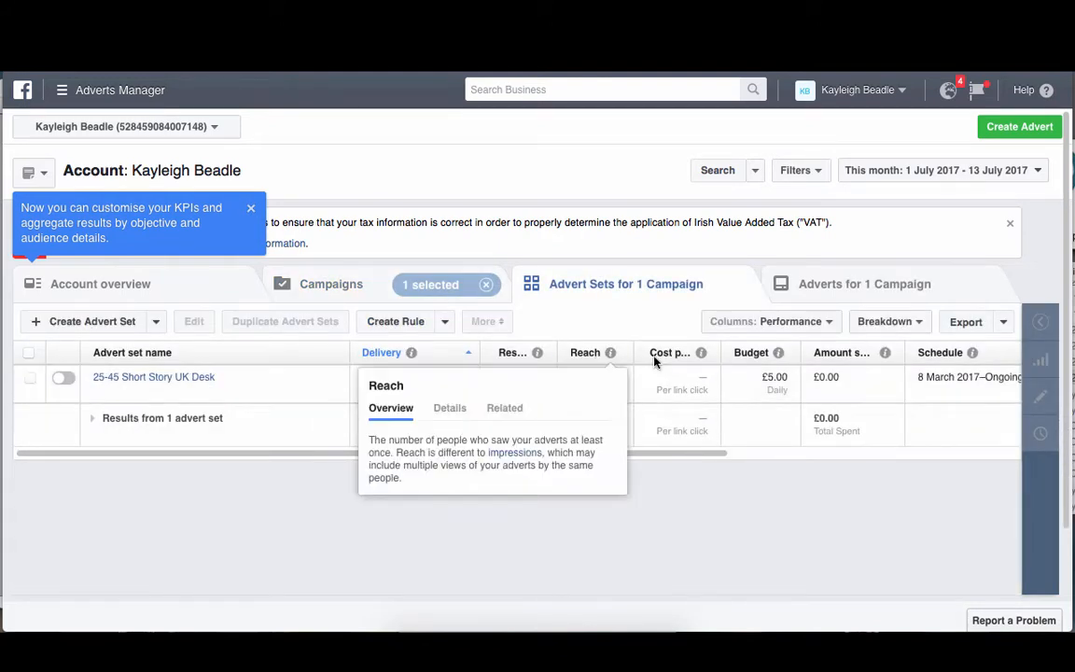
# View the column presets and the delivery breakdown options available for the campaign's advert set results.
pyautogui.click(826, 322)
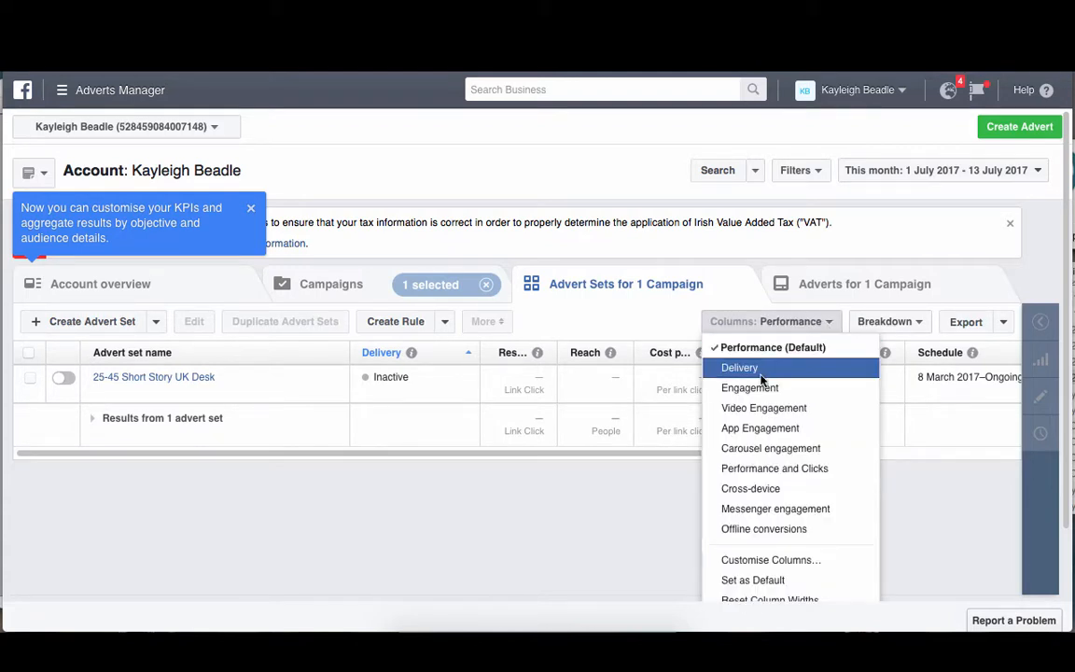
pyautogui.click(898, 325)
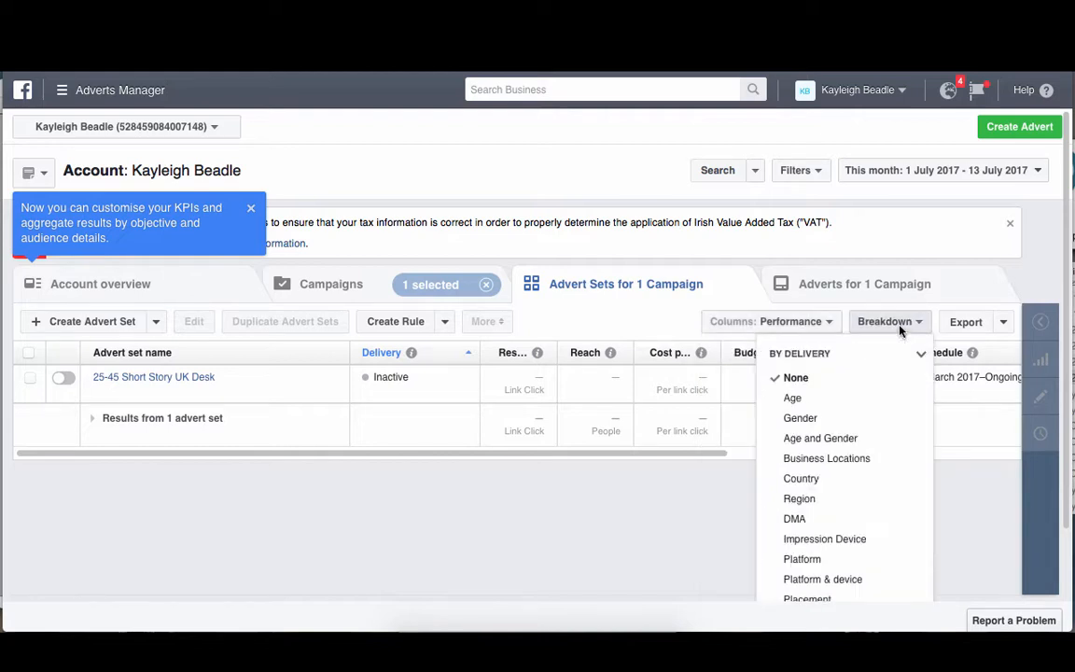
pyautogui.click(821, 441)
pyautogui.click(653, 509)
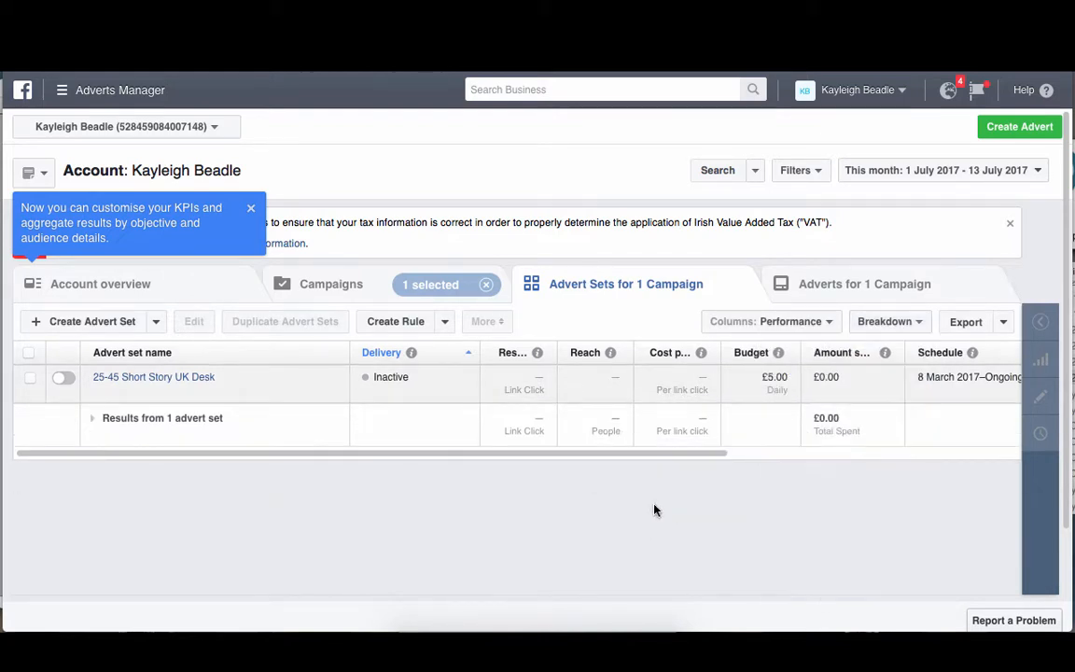